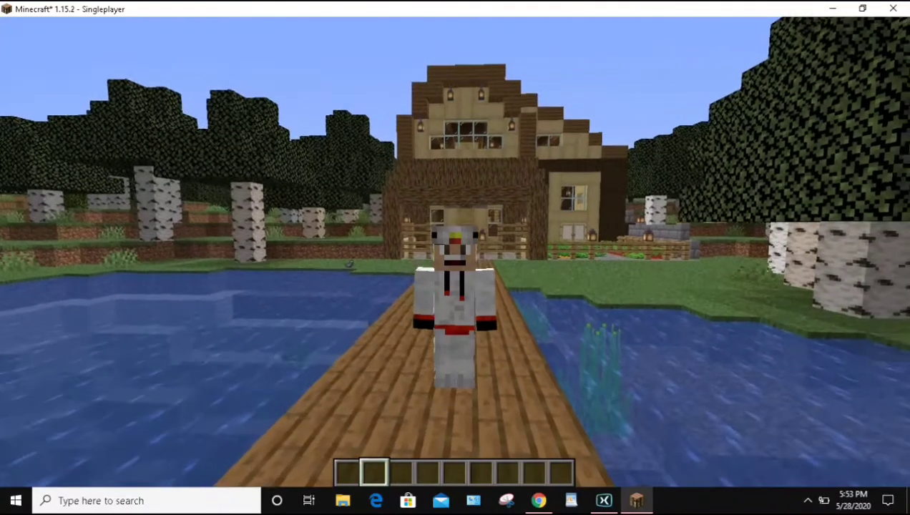
key("s")
key("w")
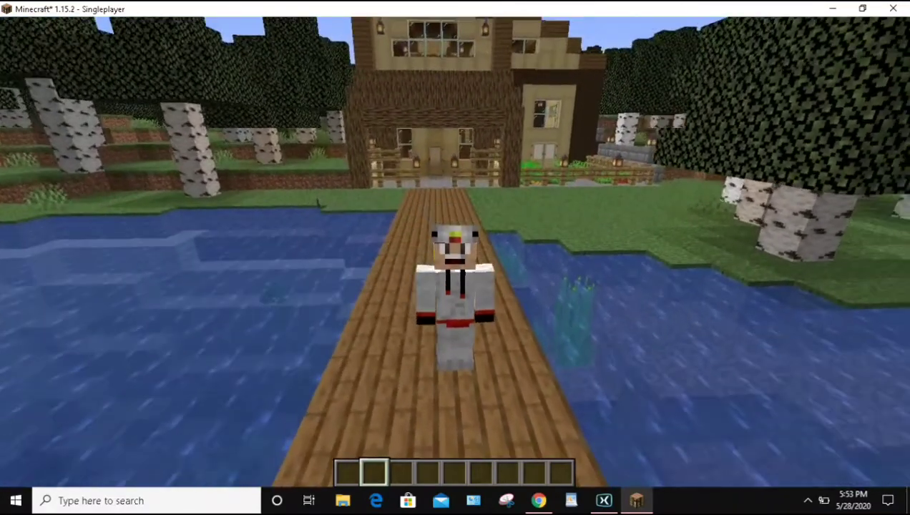
key("s")
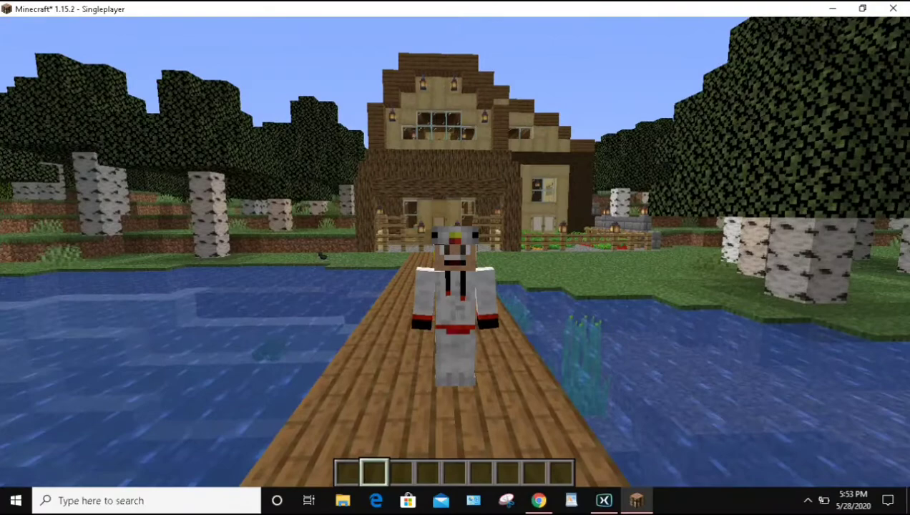
key("s")
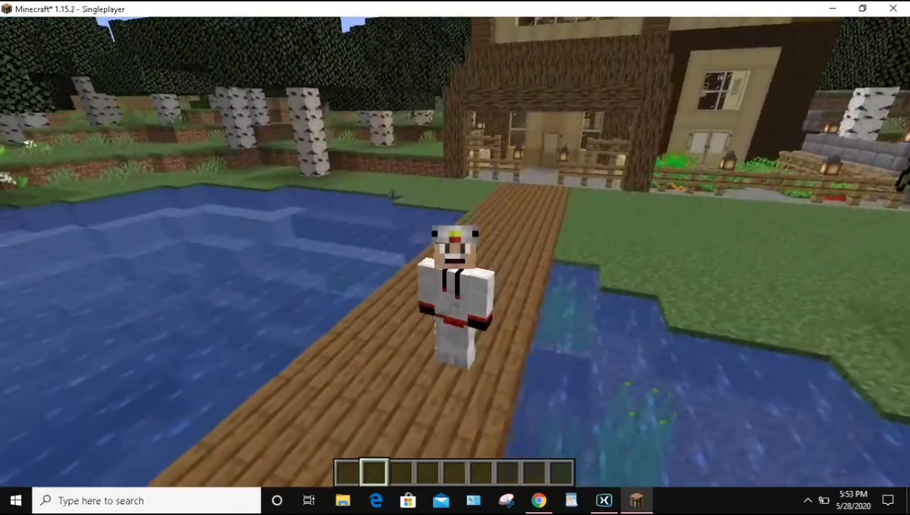
key("w")
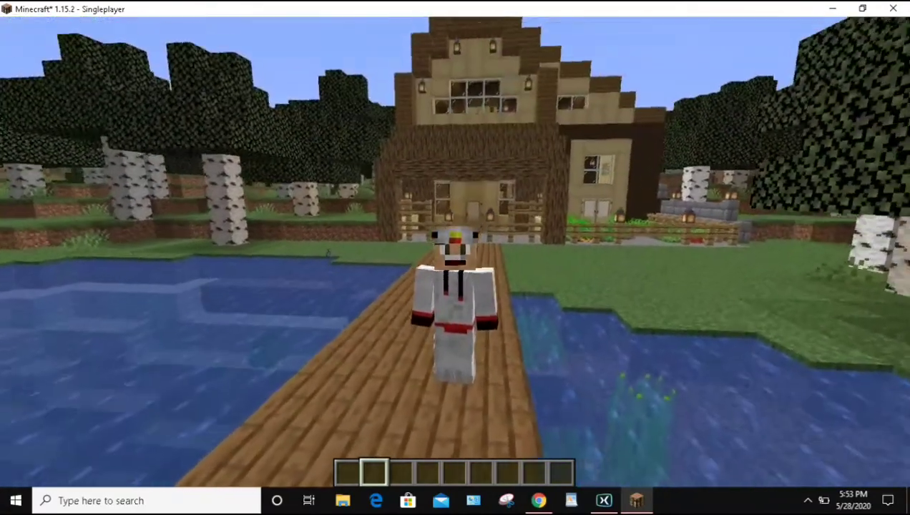
key("s")
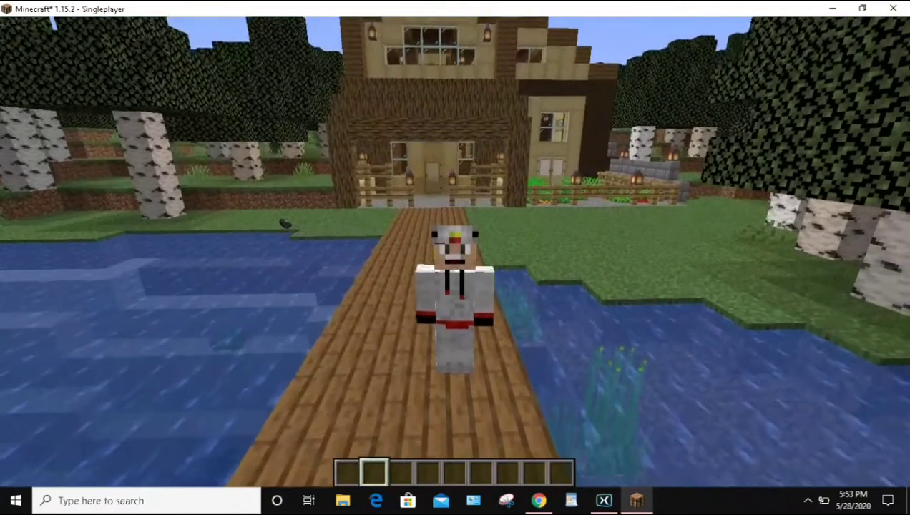
key("w")
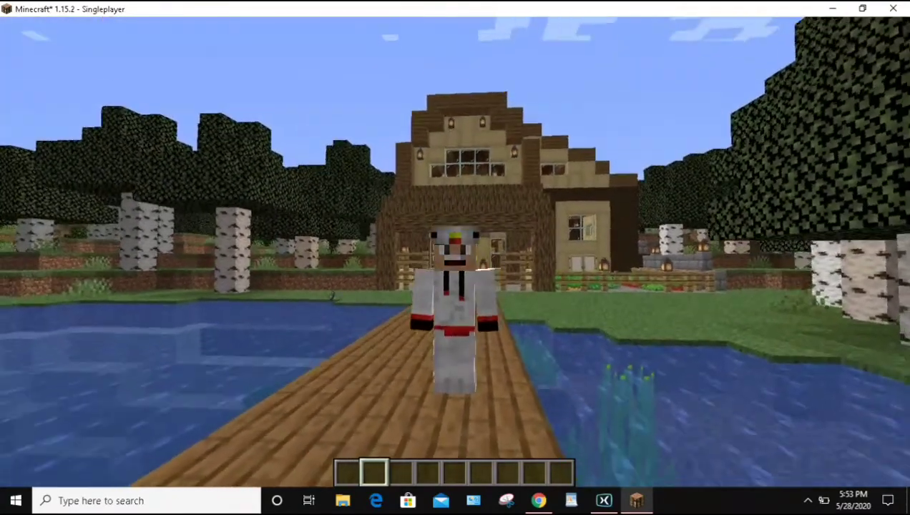
key("s")
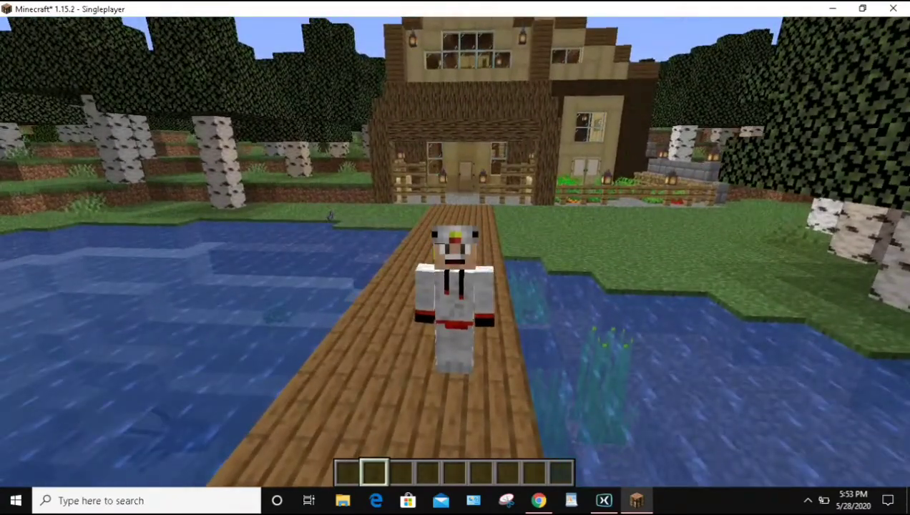
key("s")
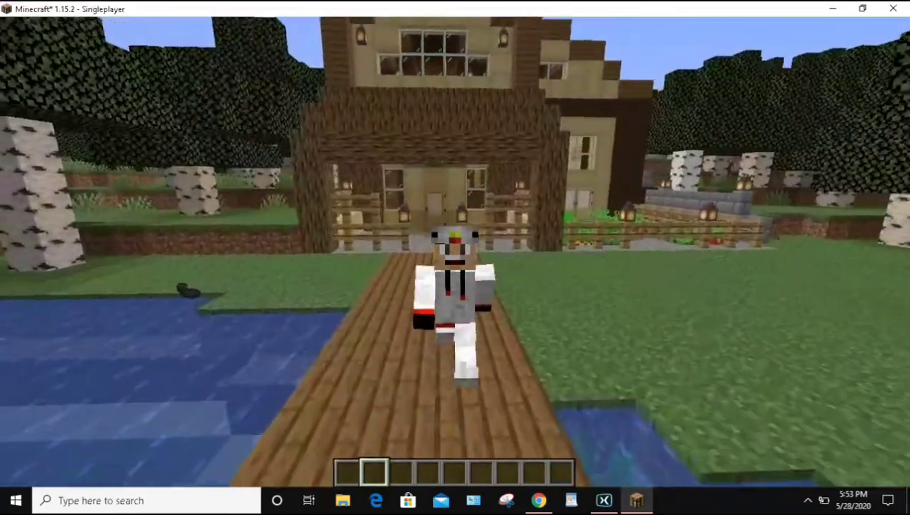
key("a")
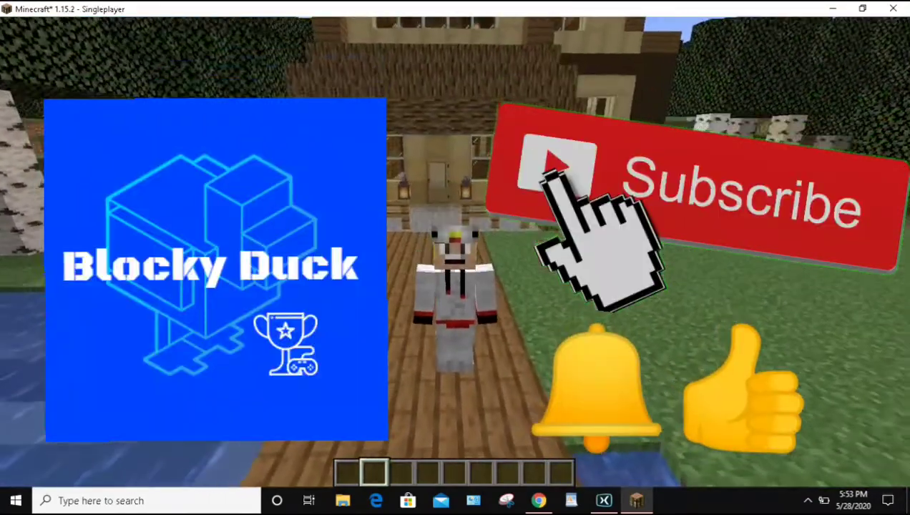
key("w")
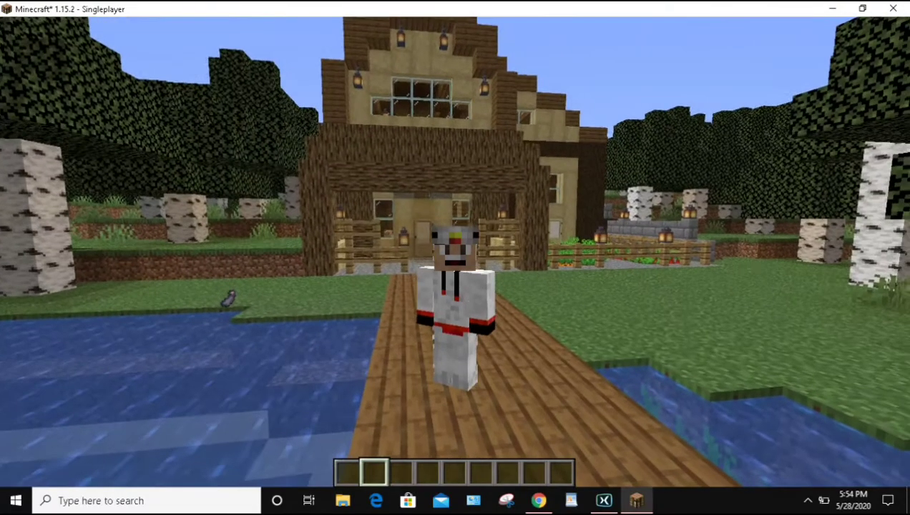
key("s")
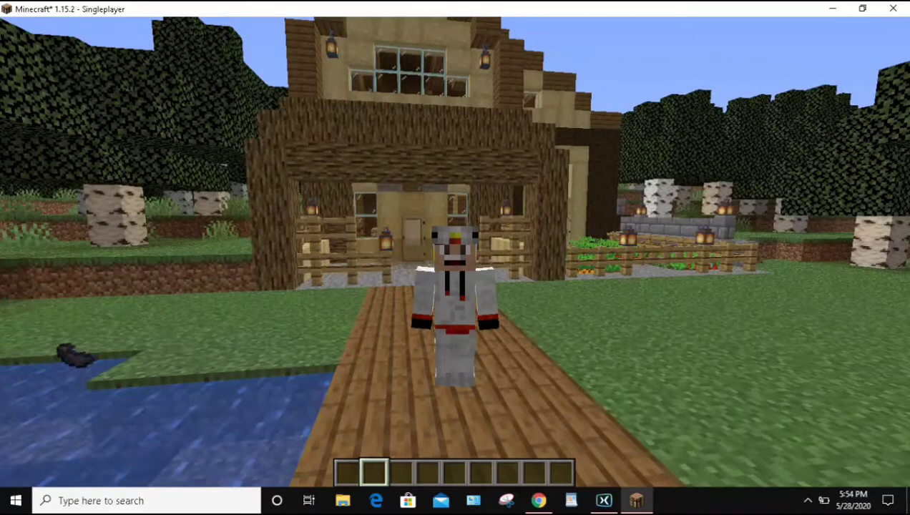
key("s")
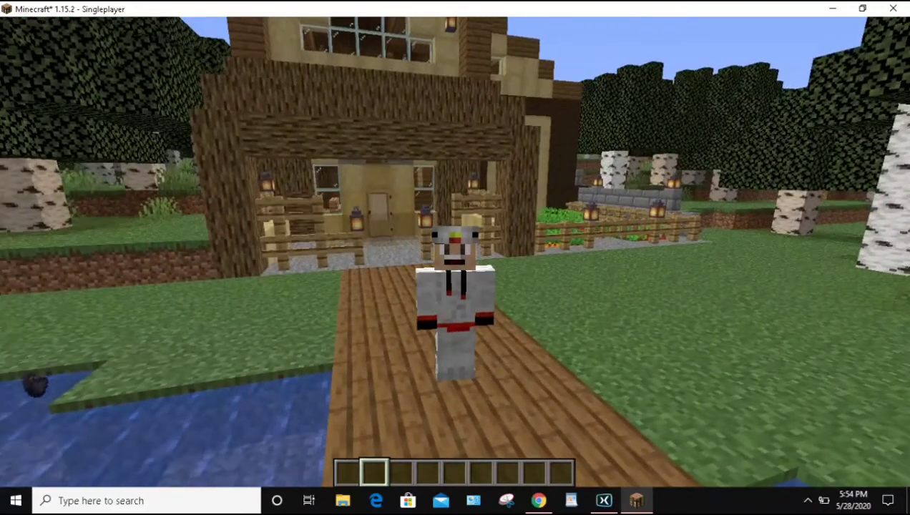
- Start flying, switch to first-person view and rise above the front of the wooden house
key("space")
key("space")
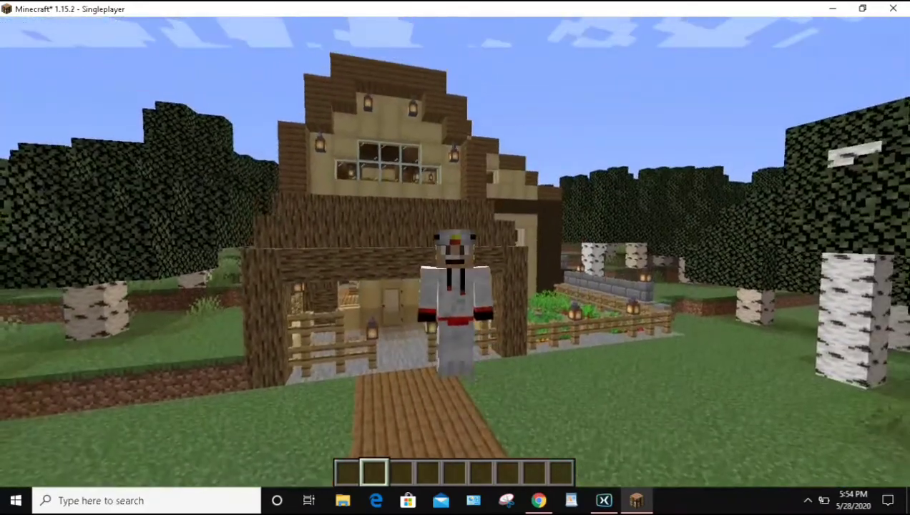
key("F5")
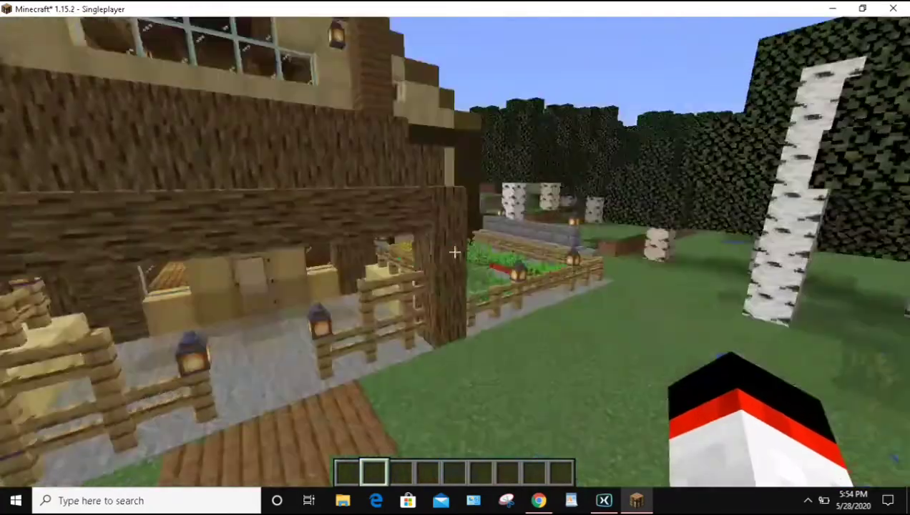
key("space")
key("d")
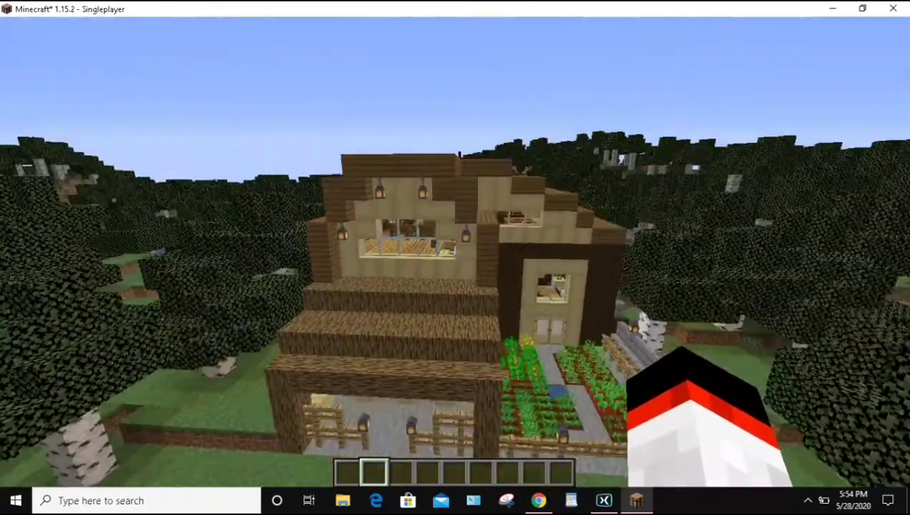
key("d")
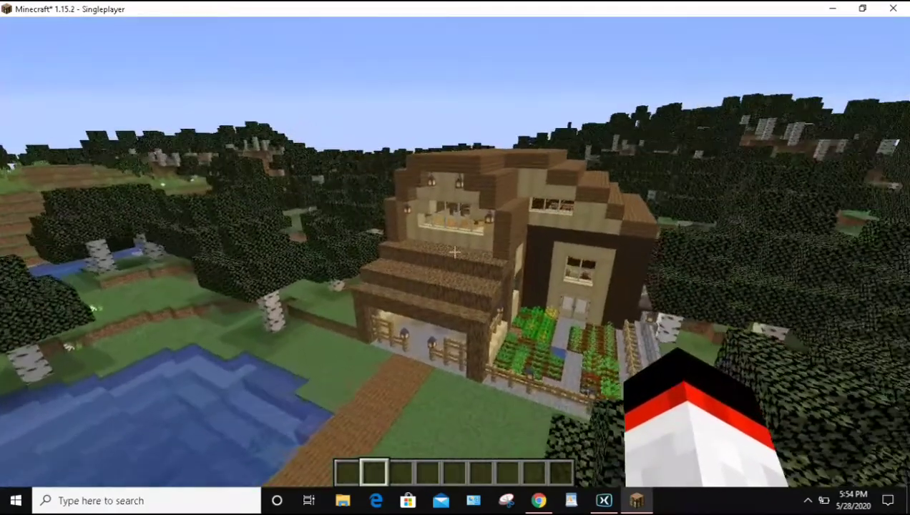
- Examine the house's front, stepped roof and fenced crop garden from the air
key("w")
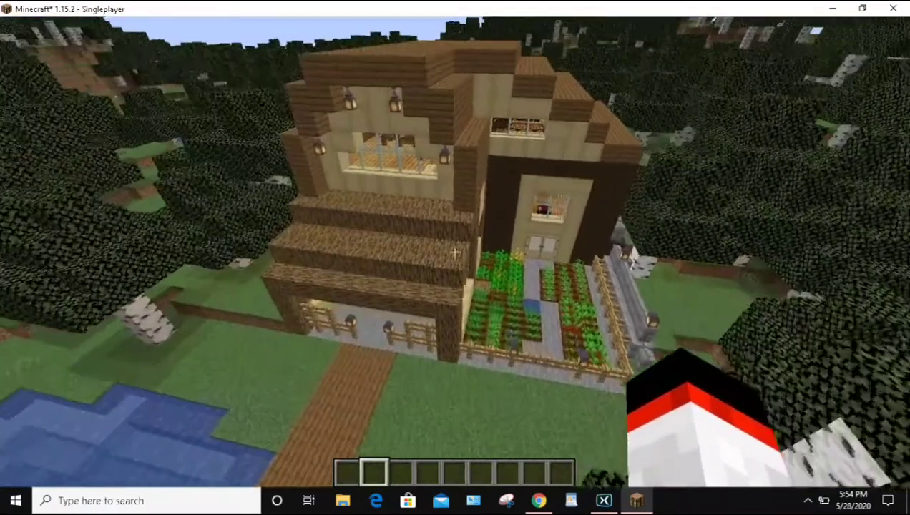
key("d")
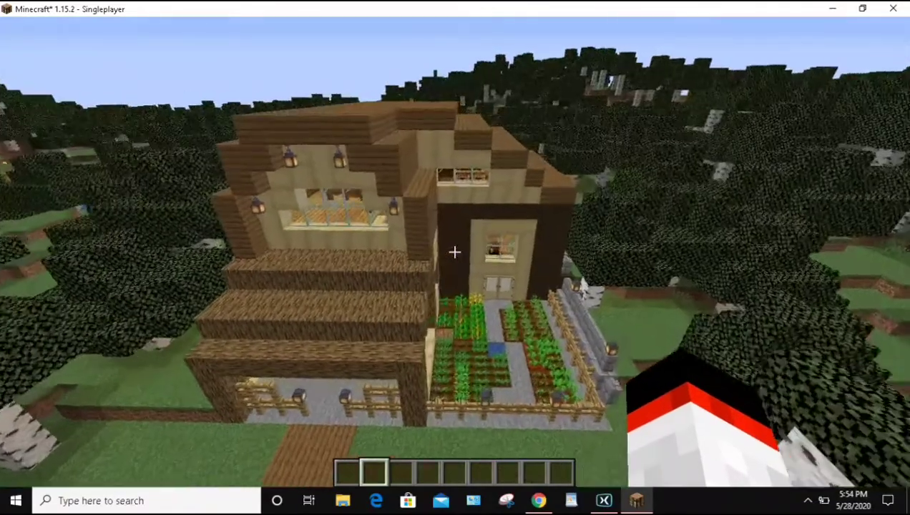
key("d")
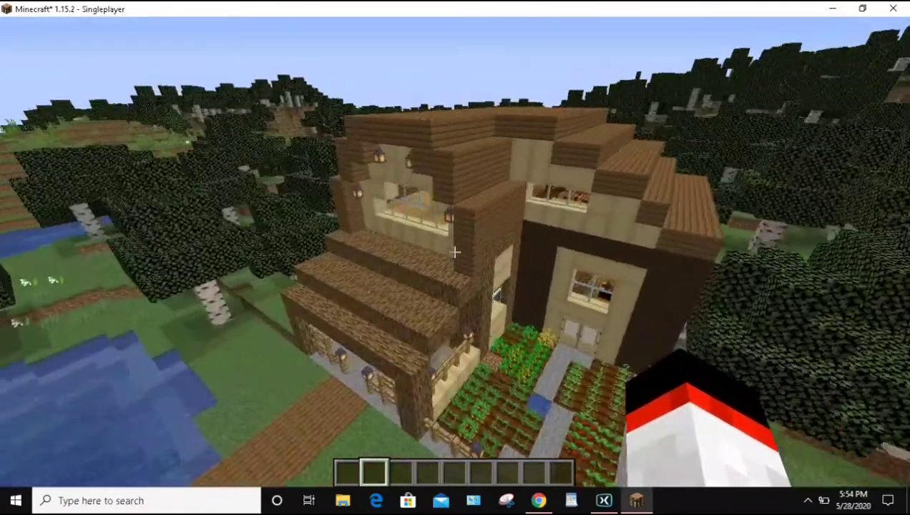
key("a")
key("shift")
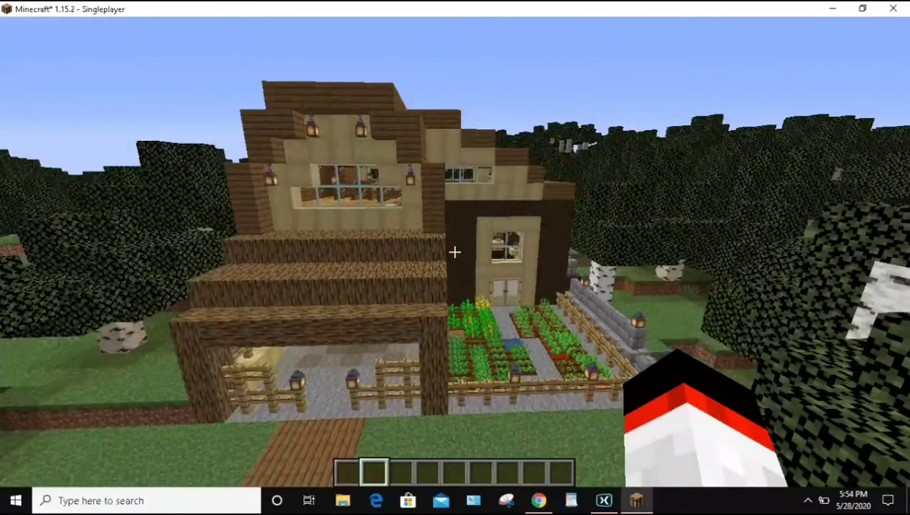
key("w")
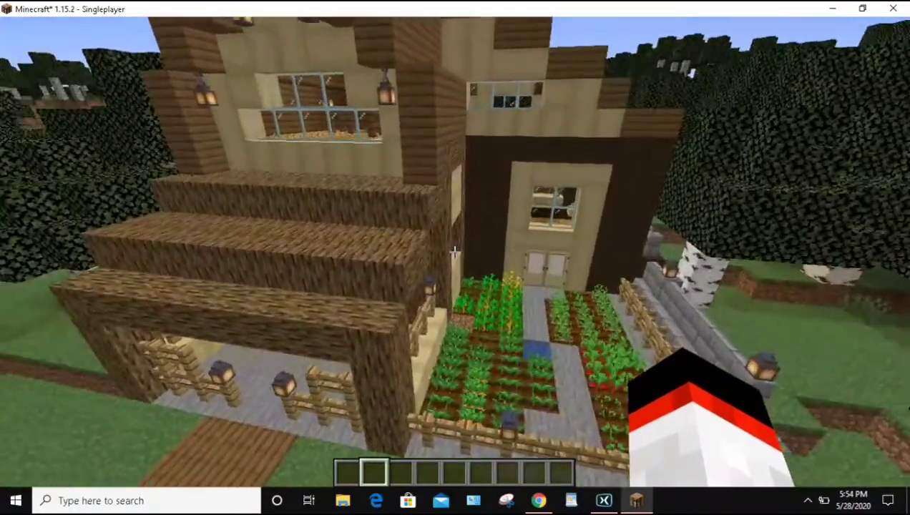
key("s")
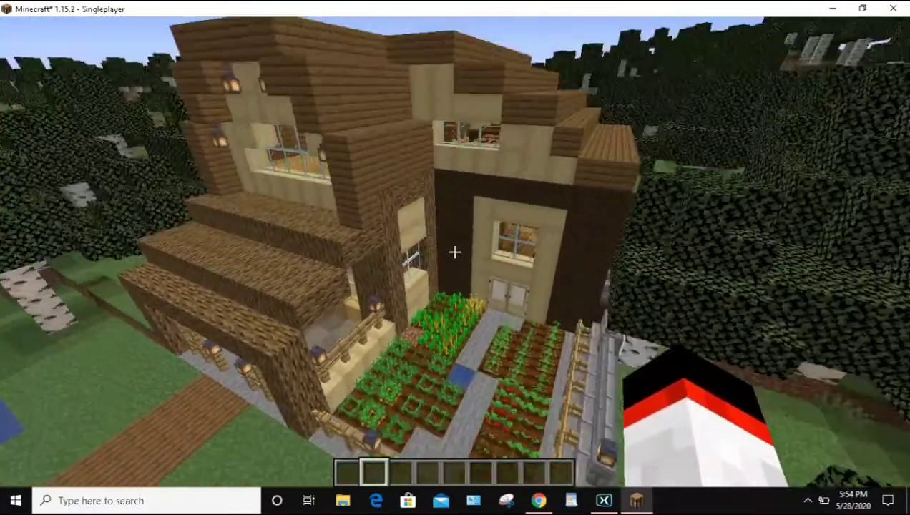
key("s")
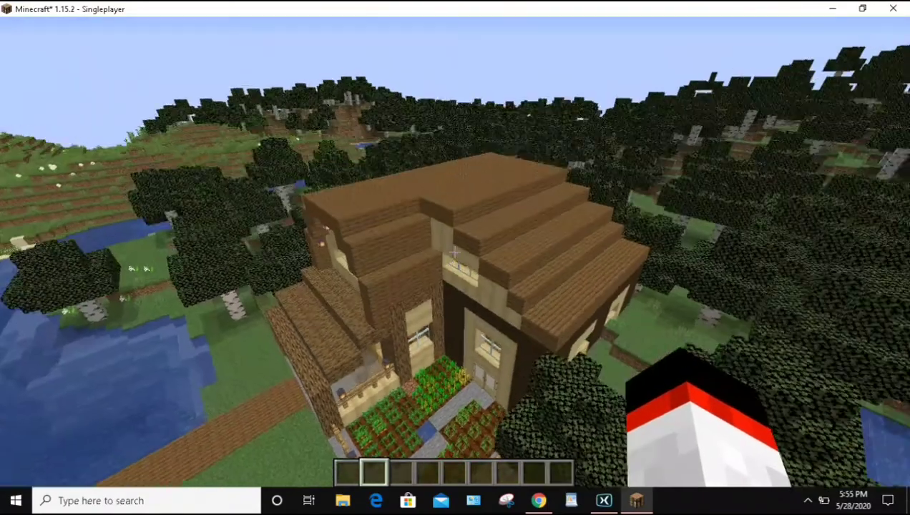
key("a")
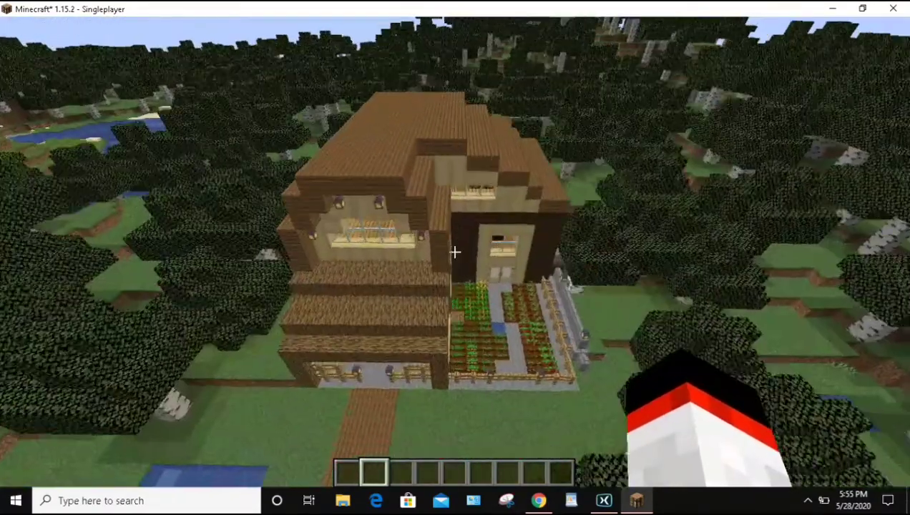
- Fly down to the wooden path in front of the house's porch
key("w")
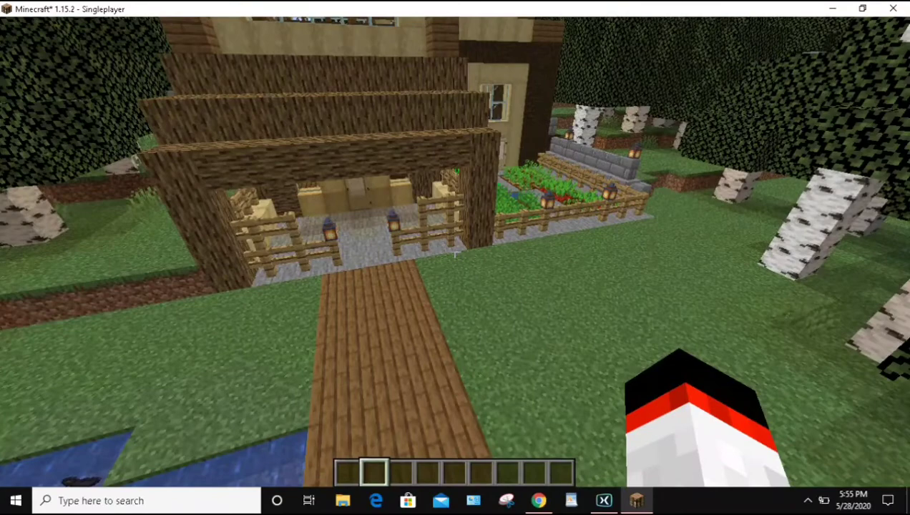
key("w")
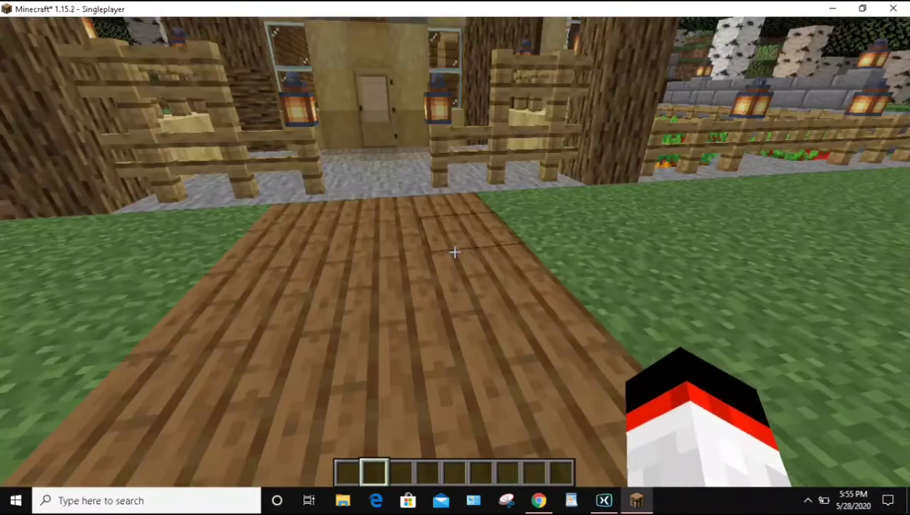
key("w")
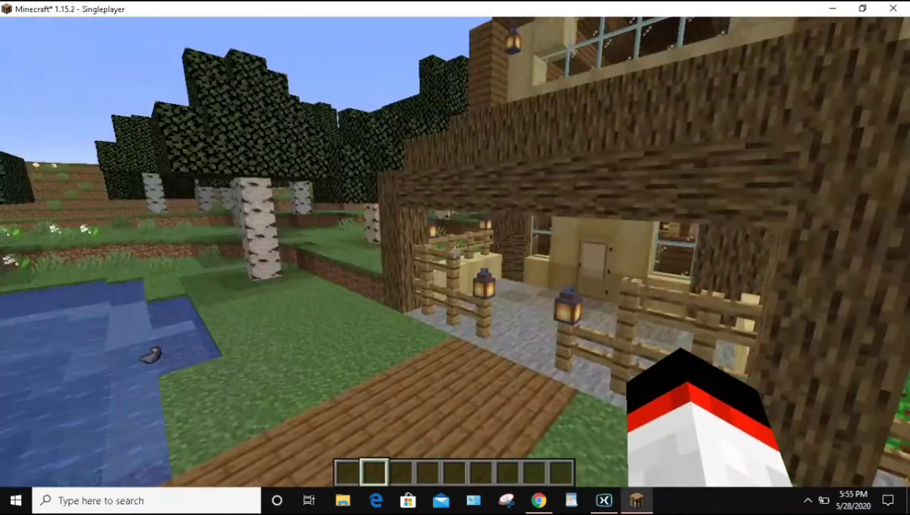
- Pause the game, switch to Chrome and look over the feed and featured content on the Planet Minecraft home page
key("Escape")
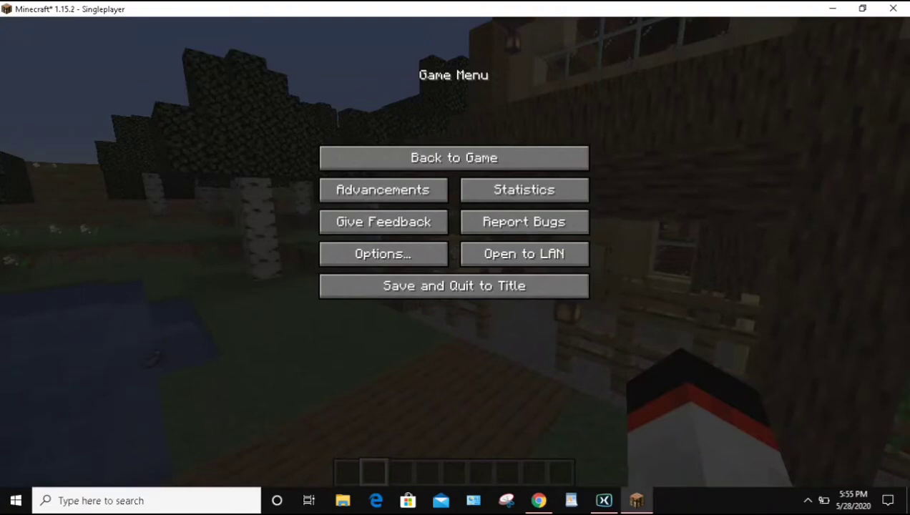
left_click(539, 501)
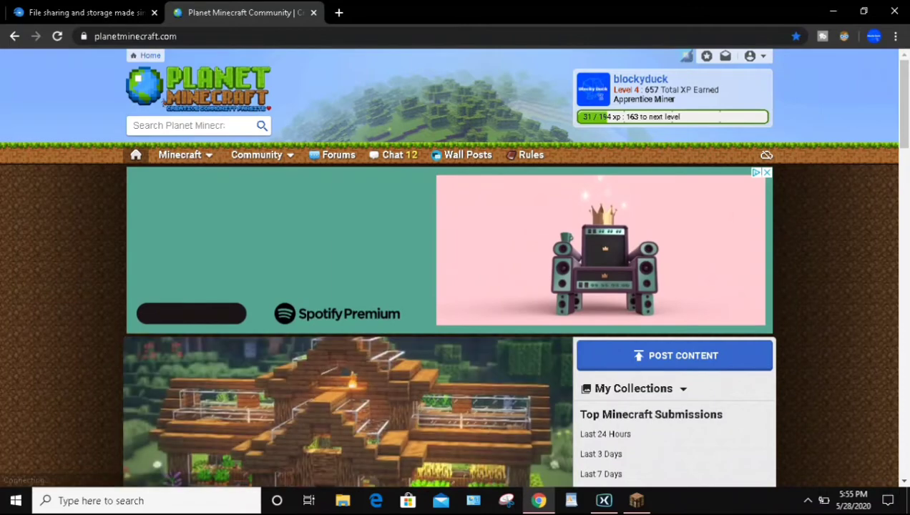
scroll(455, 287, "down", 4)
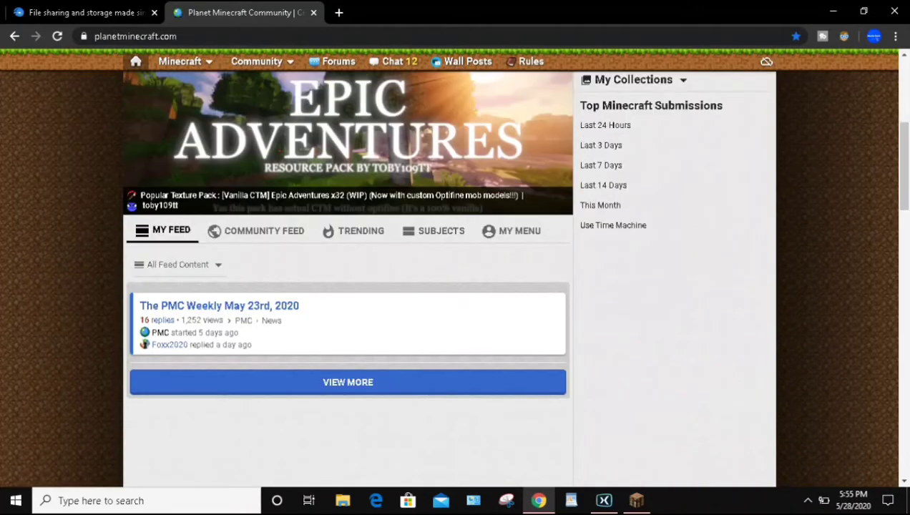
scroll(449, 272, "up", 2)
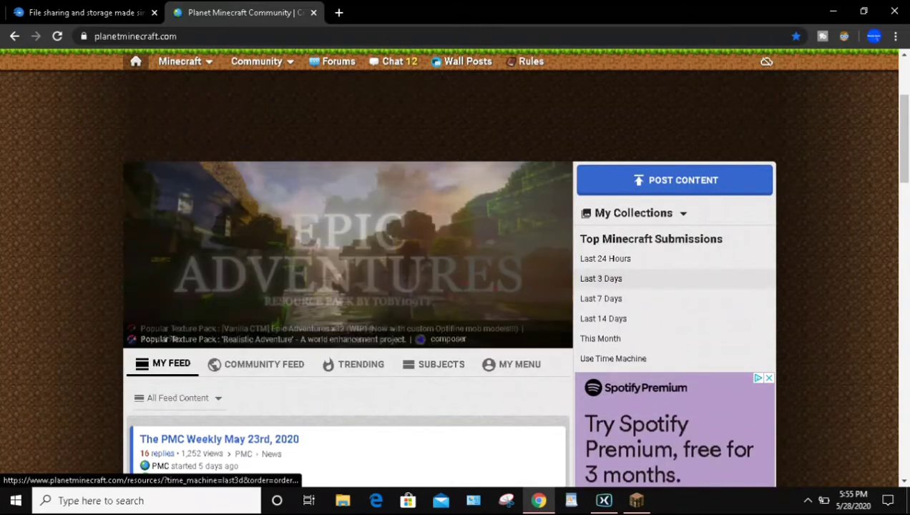
scroll(601, 279, "down", 2)
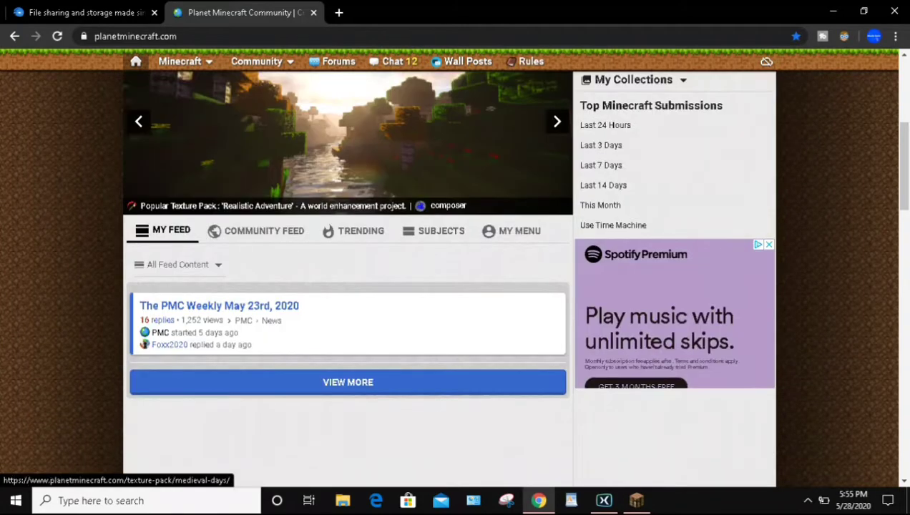
scroll(449, 279, "up", 2)
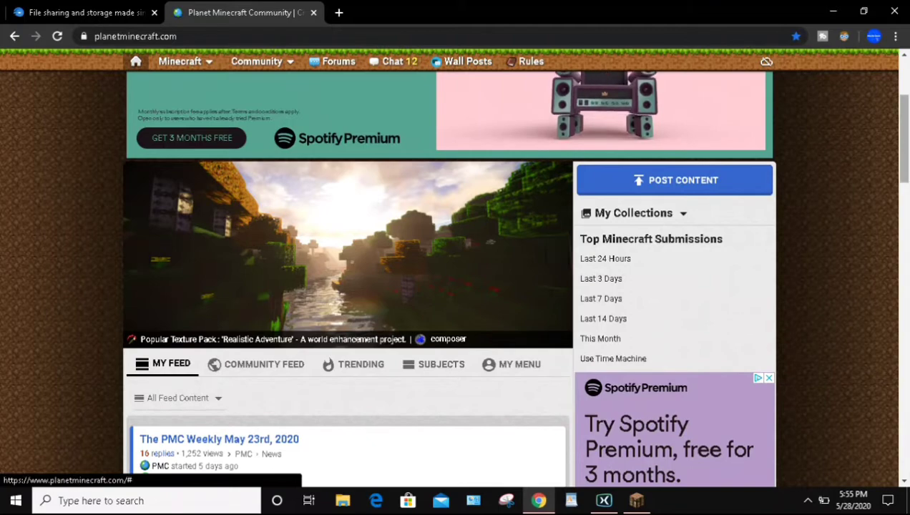
scroll(429, 336, "down", 2)
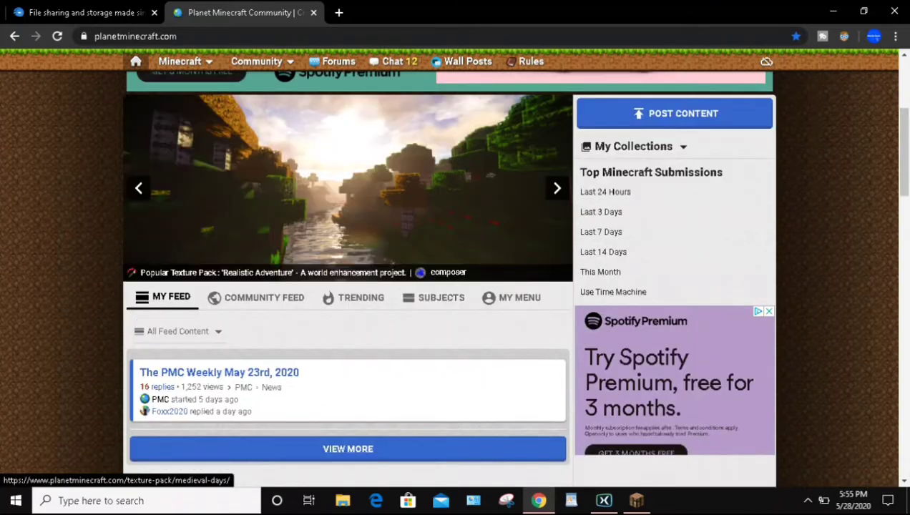
scroll(429, 336, "up", 3)
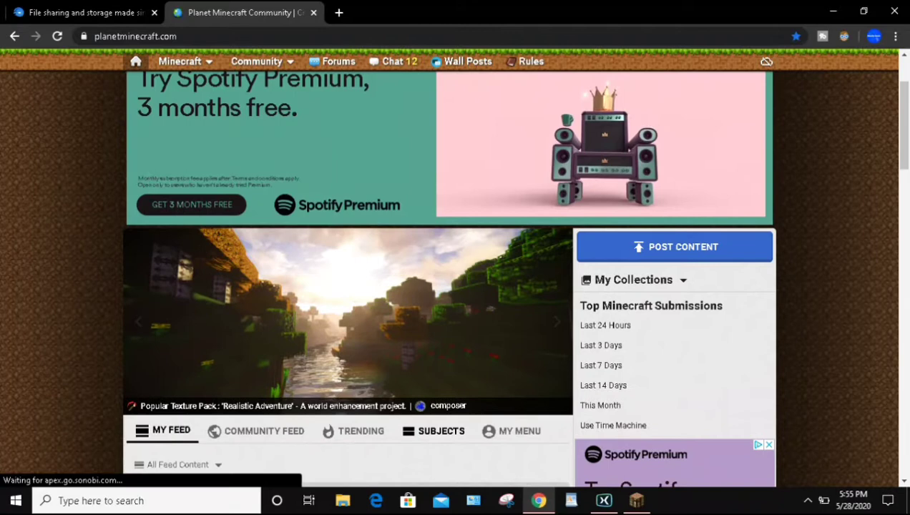
- Open the Minecraft maps section of the site and go to the page for posting new content
scroll(430, 336, "down", 2)
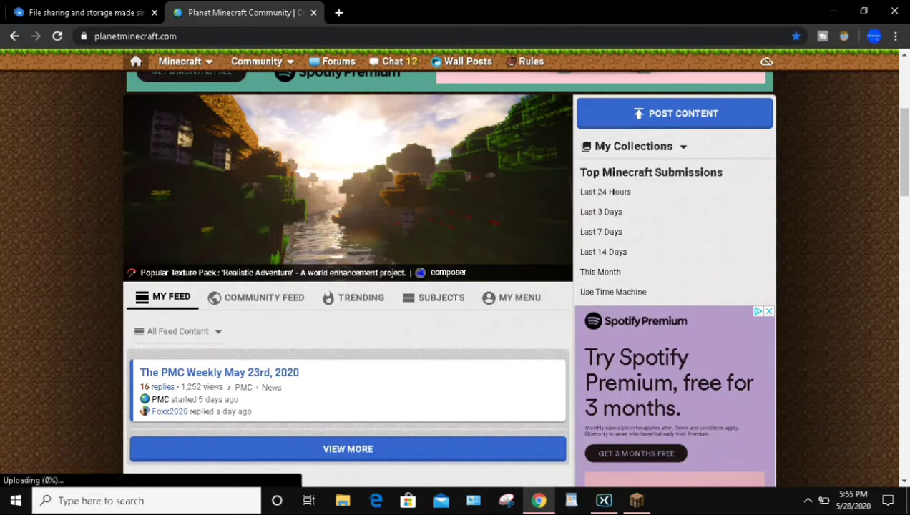
scroll(455, 272, "up", 3)
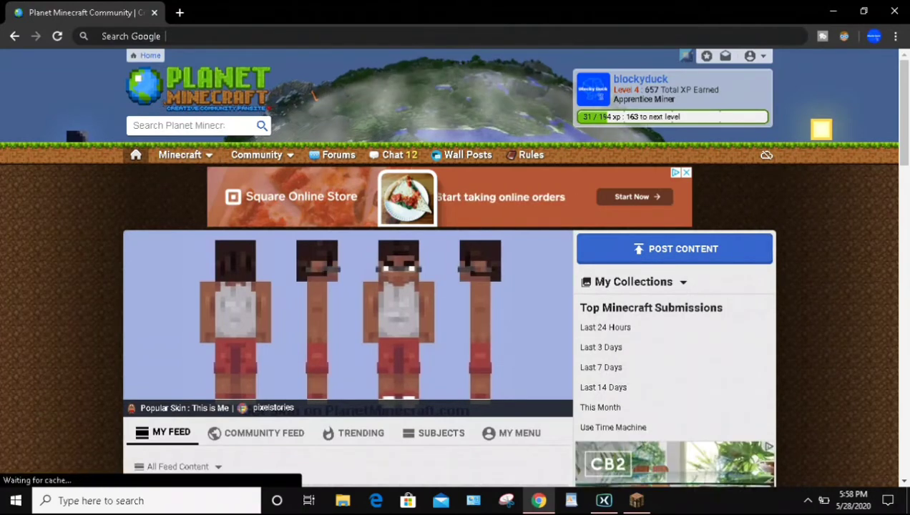
left_click(185, 156)
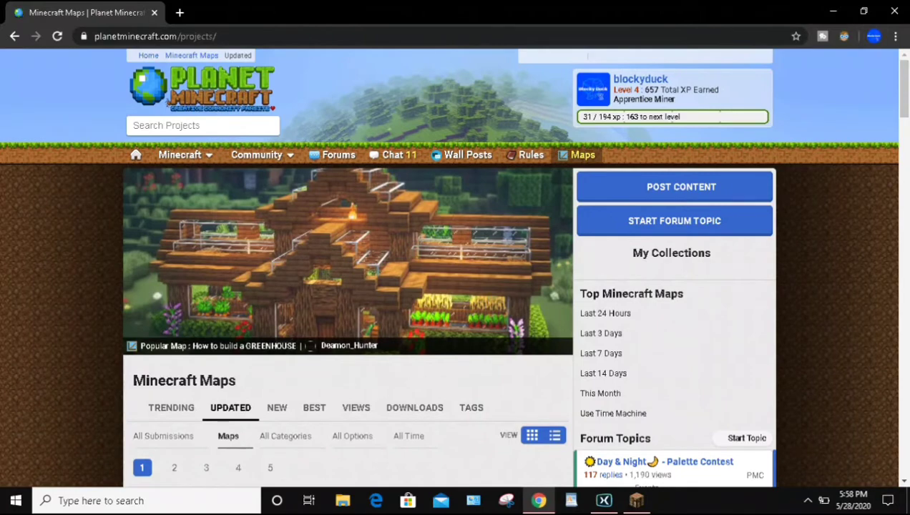
scroll(455, 286, "down", 1)
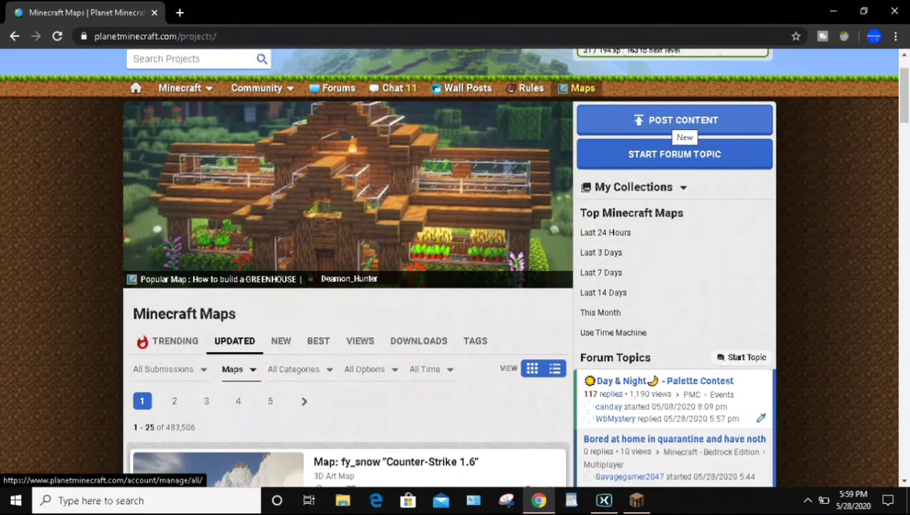
left_click(671, 120)
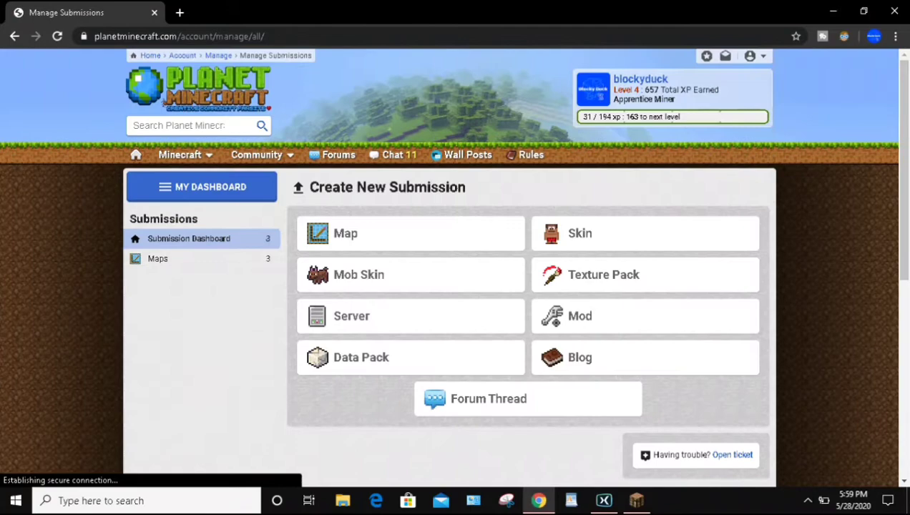
- Examine the submission types and the existing map submissions on the submission dashboard
left_click(490, 245)
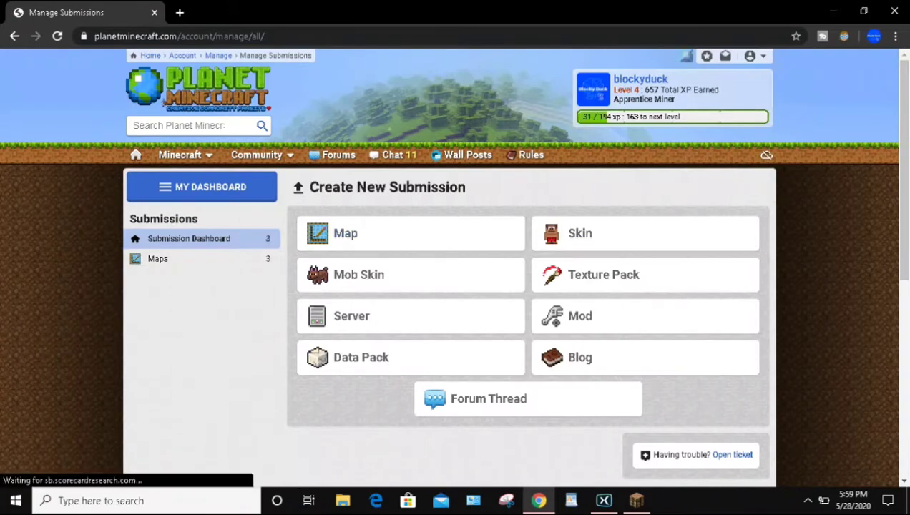
scroll(72, 116, "down", 3)
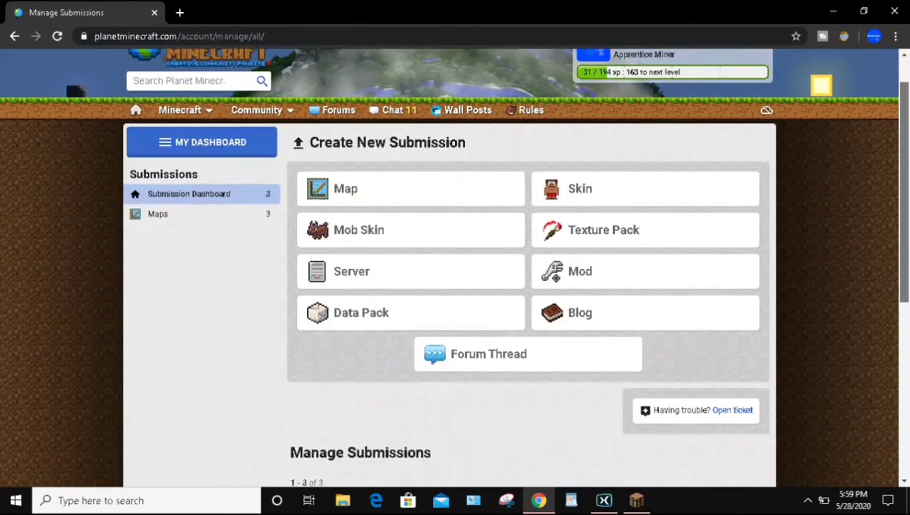
scroll(72, 116, "up", 3)
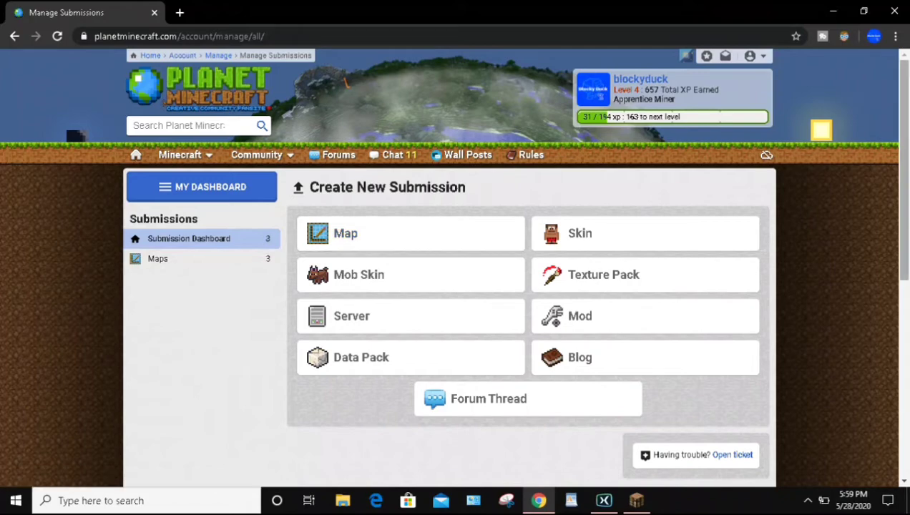
scroll(458, 272, "down", 4)
scroll(458, 272, "down", 2)
scroll(458, 272, "up", 3)
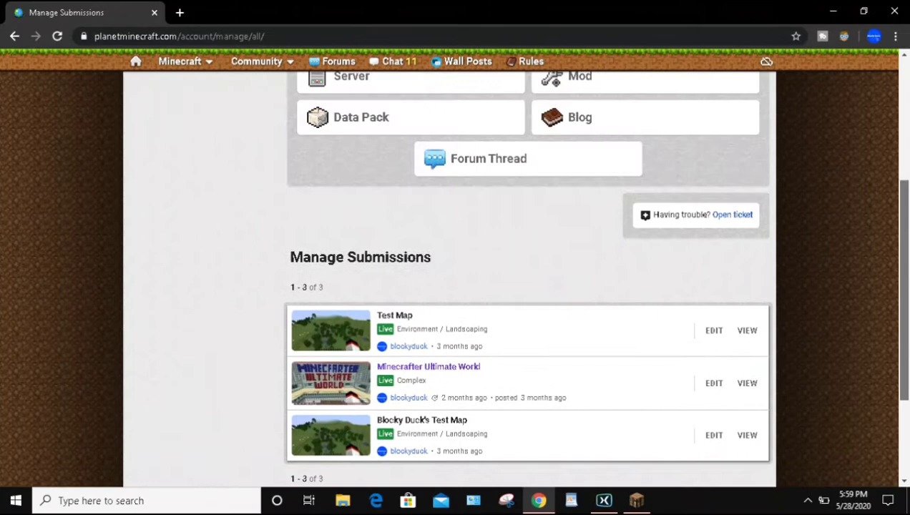
scroll(458, 272, "down", 1)
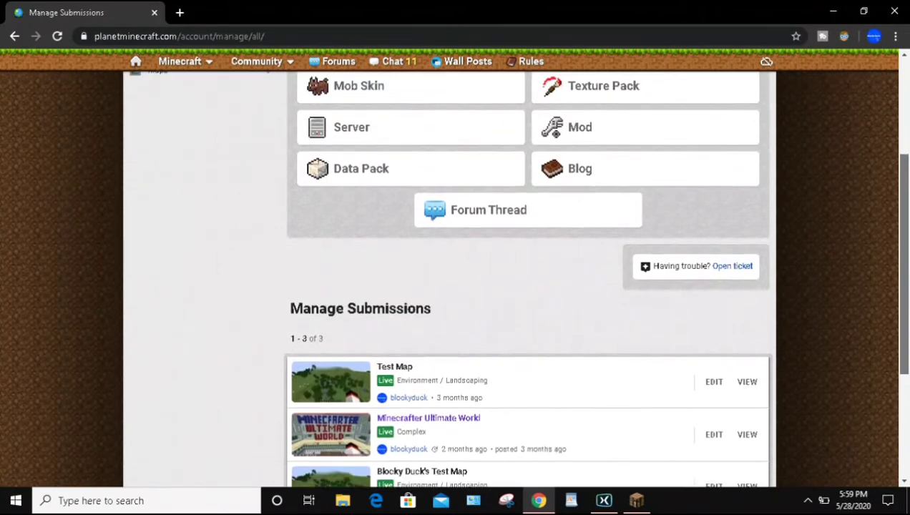
scroll(458, 272, "up", 1)
scroll(458, 272, "up", 3)
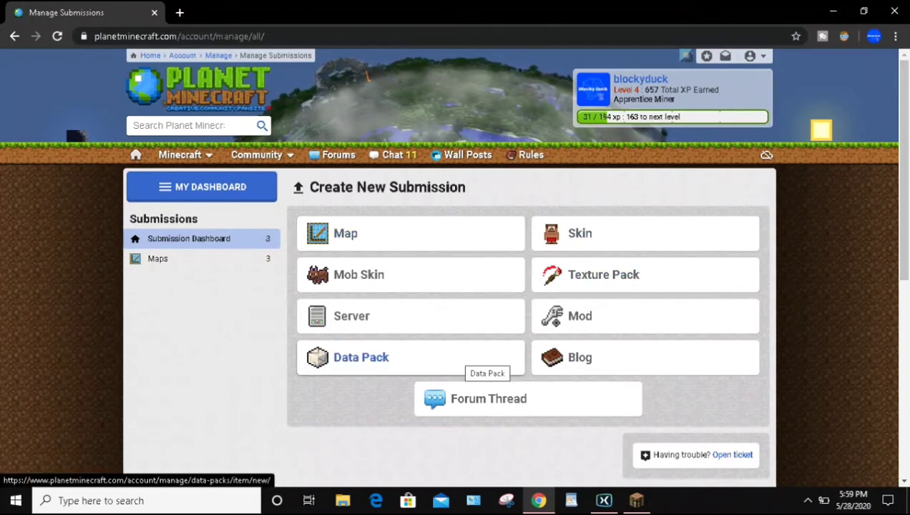
- Start a new map submission and title it "Country Cottage Minecraft Map"
left_click(379, 238)
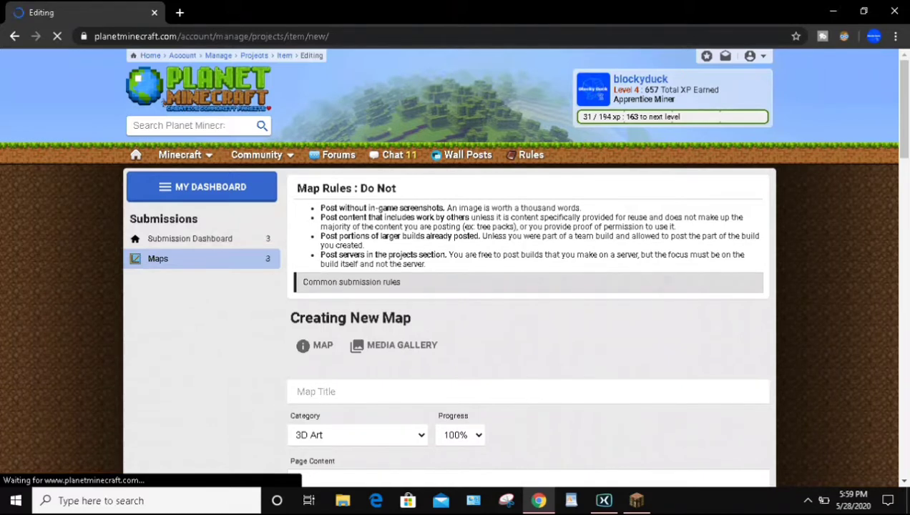
scroll(455, 287, "down", 3)
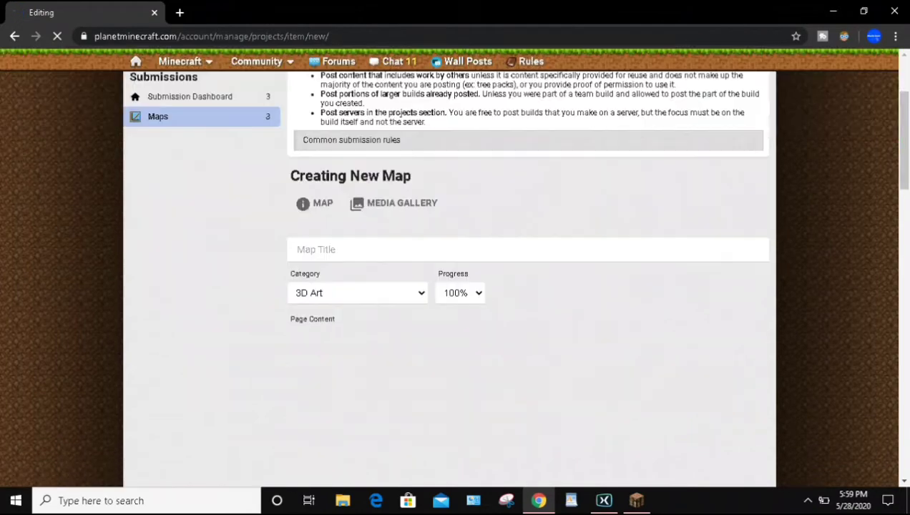
scroll(455, 286, "up", 2)
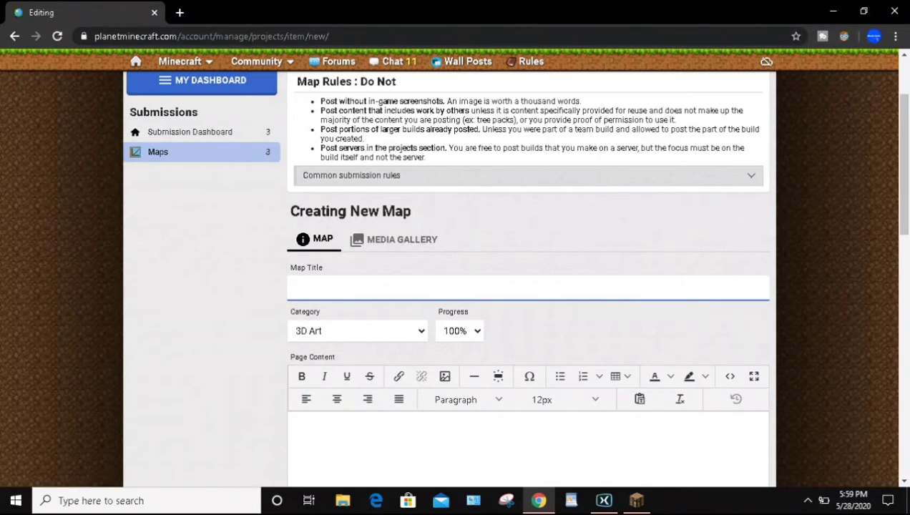
type("Coun")
type("try Cottage Minecraft Map")
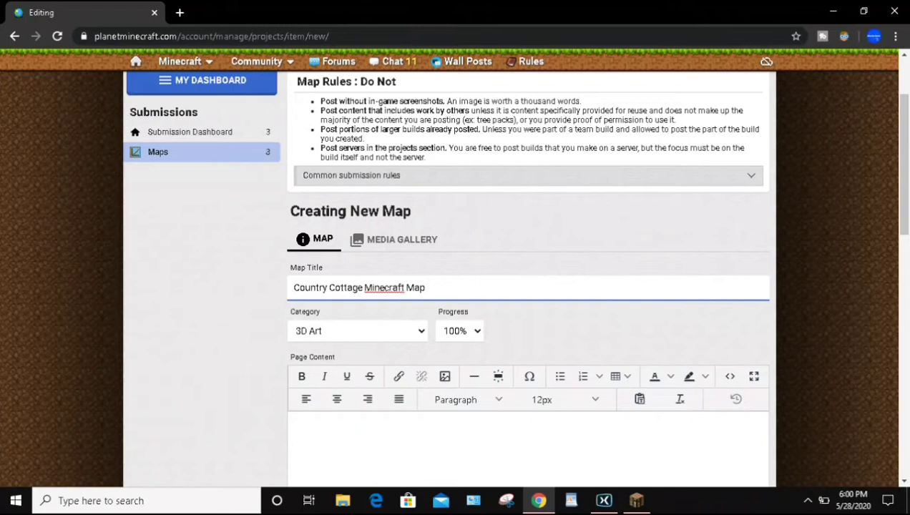
- Set the new map's category to Land Structure
scroll(528, 286, "down", 1)
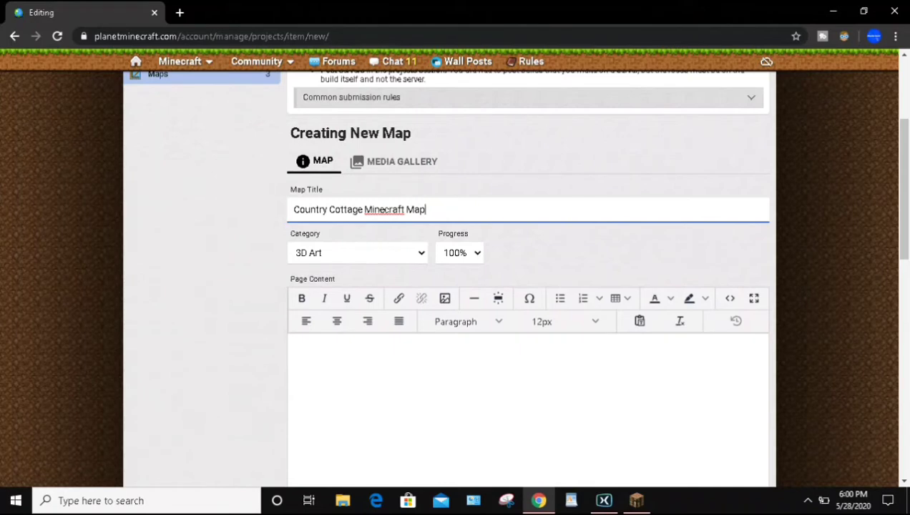
left_click(358, 253)
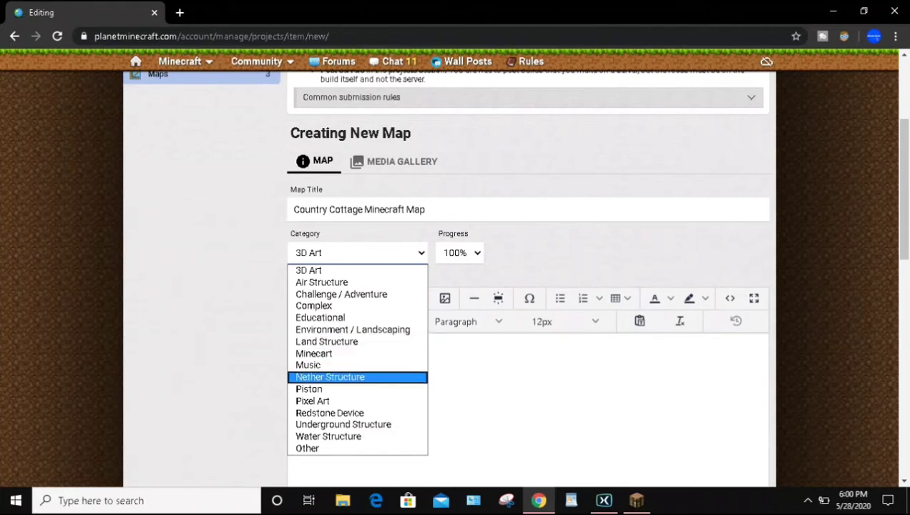
left_click(357, 342)
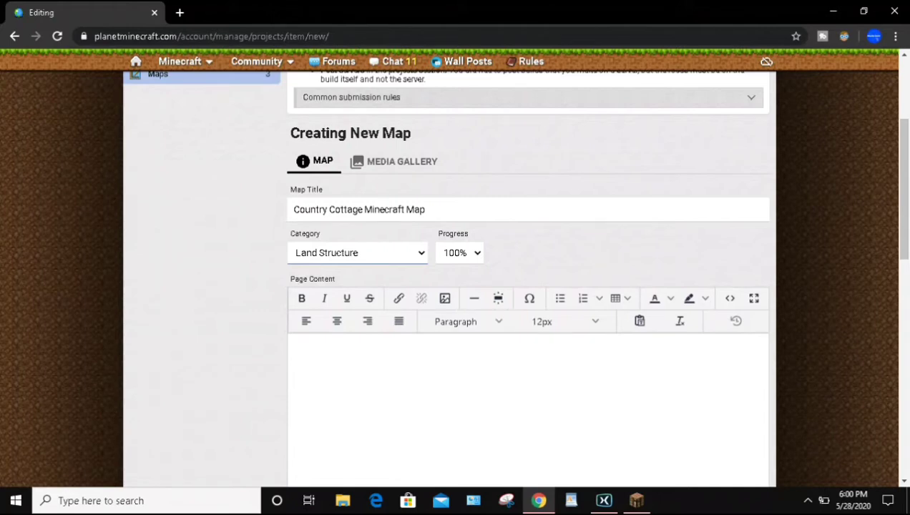
- Look through the available progress percentages for the map and keep 100%
left_click(459, 252)
key("Up")
key("Up")
key("Up")
key("Up")
key("Up")
key("Up")
key("Up")
key("Up")
key("Down")
key("Down")
key("Down")
key("Down")
key("Down")
key("Down")
key("Down")
key("Down")
key("Down")
key("Down")
key("Down")
key("Down")
key("Down")
key("Down")
key("Down")
key("Down")
key("Down")
key("Down")
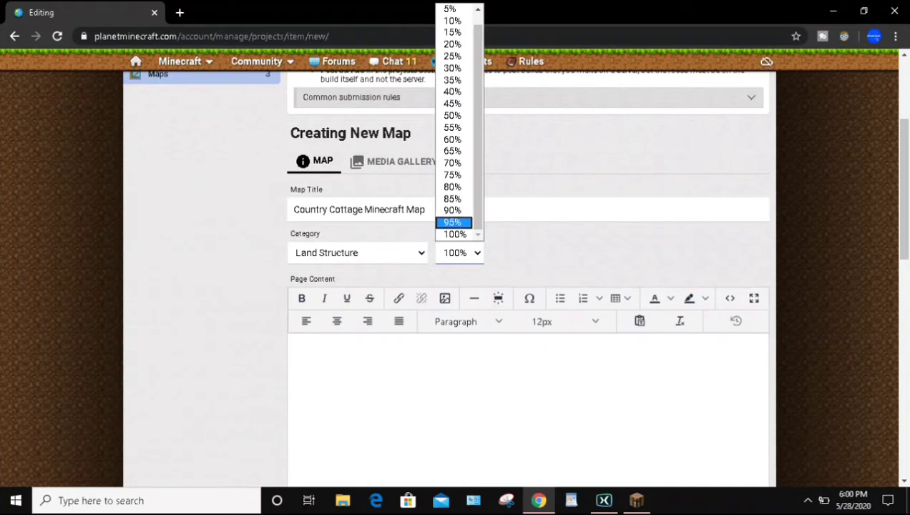
left_click(533, 358)
- Write the page content describing the country cottage survival map, its starter house, kitchen, book room, storage room and farm, ending with "Enjoy the map."
scroll(533, 358, "down", 6)
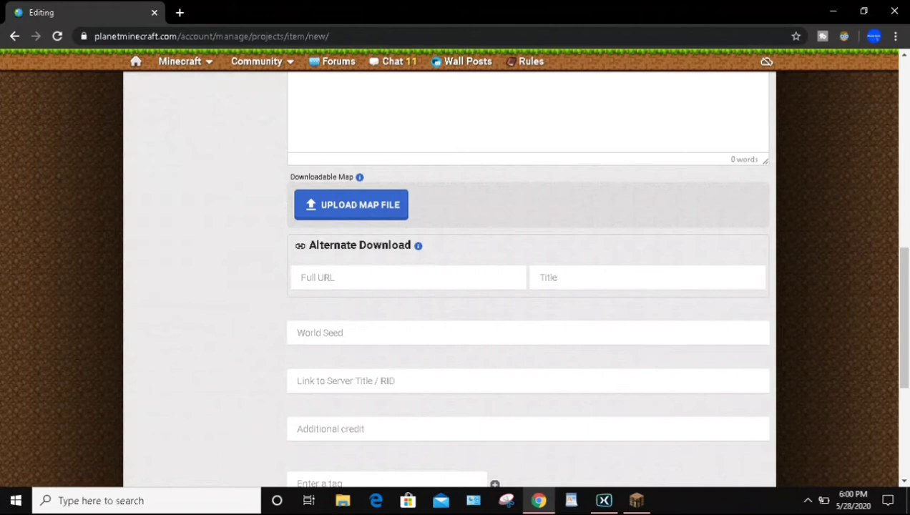
scroll(522, 380, "up", 4)
scroll(433, 297, "up", 2)
scroll(433, 297, "down", 2)
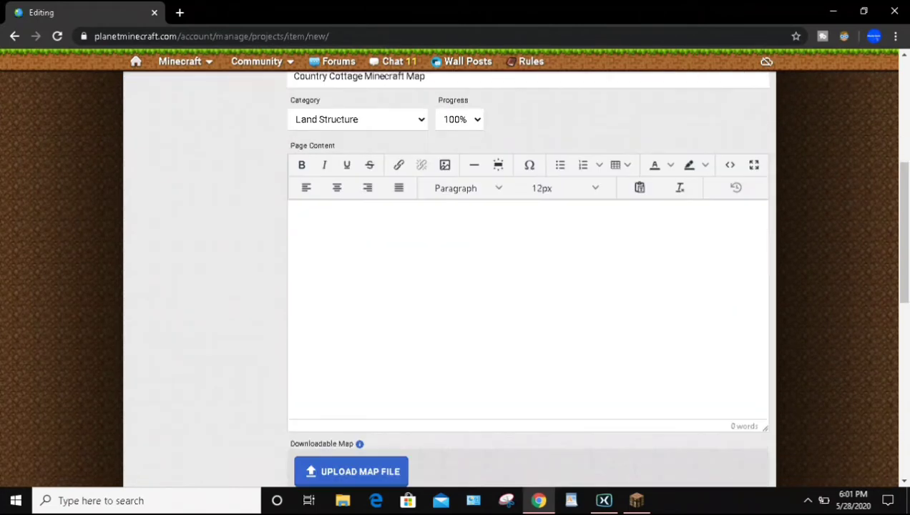
type("This is a country cttage map, it is a great map for survival Minecraft. This map gives you a house to start in and it allows you to begin your survival Minecraft experience without needing to worry about building a house. The country cottage includes a kitchen, book room, storage room, and farm. Enjoy the map.")
key("ctrl+k")
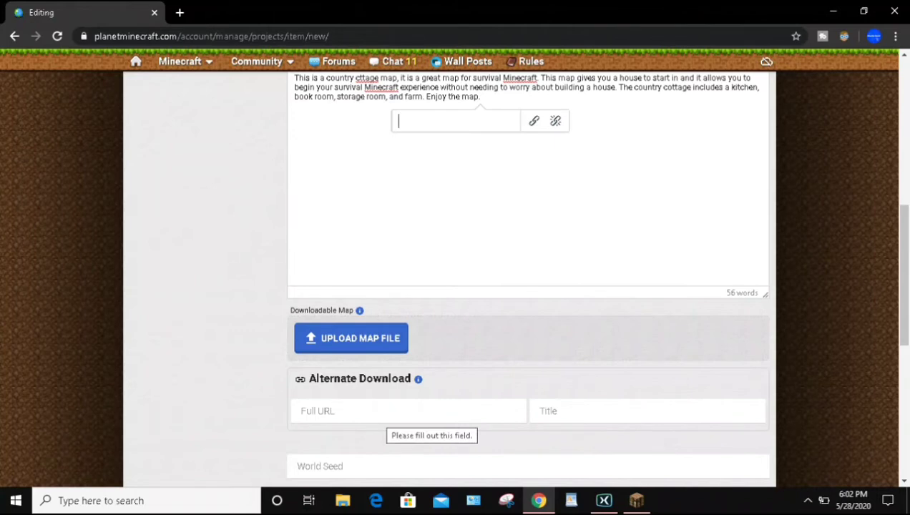
- Paste the MediaFire link to Country_Cottage_zip.zip as the alternate download and title it "Country Cottage Minecraft Map"
scroll(528, 286, "down", 2)
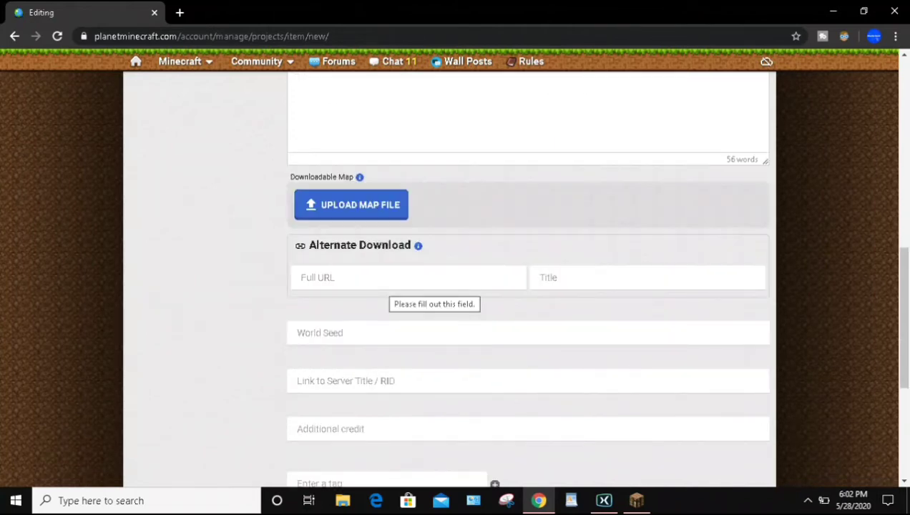
left_click(389, 279)
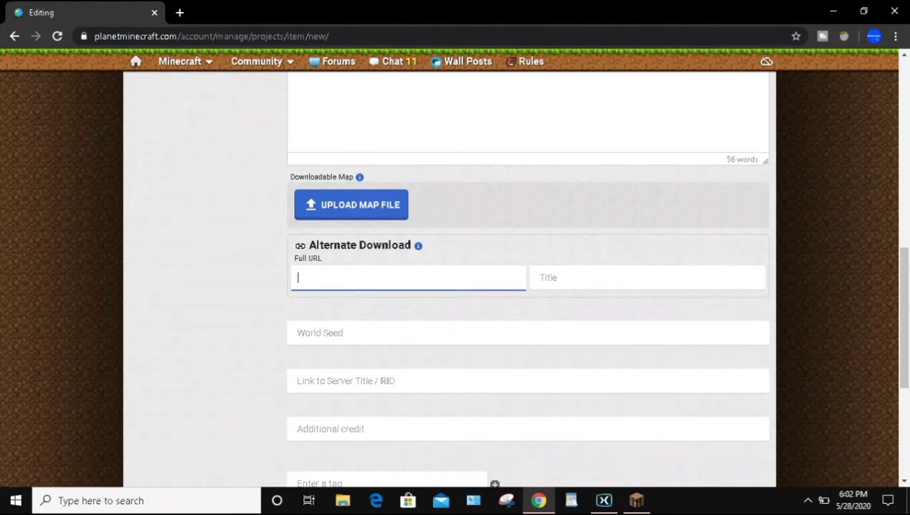
key("ctrl+v")
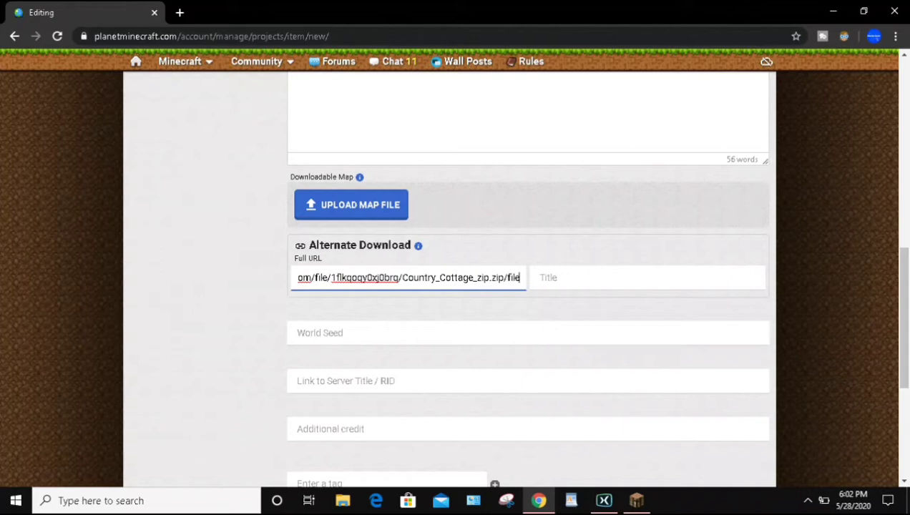
key("Tab")
type("Country ")
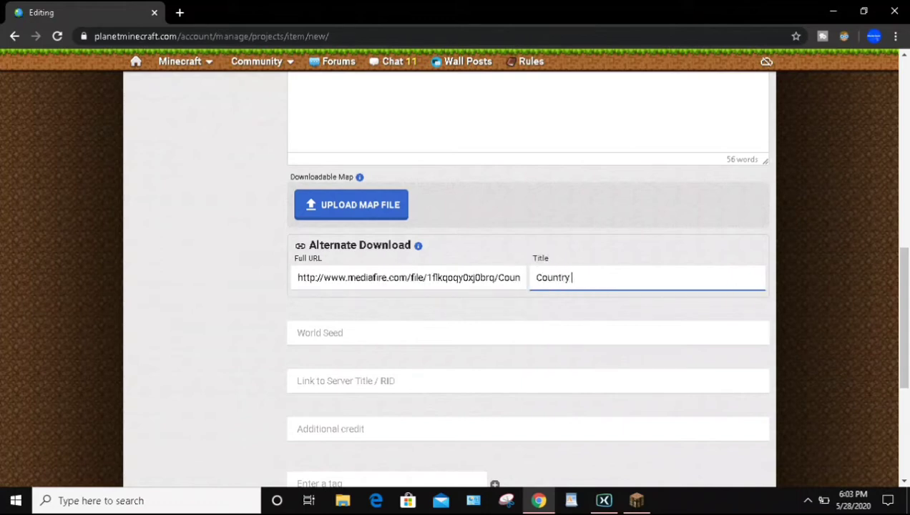
type("Cottage Minecraft Map")
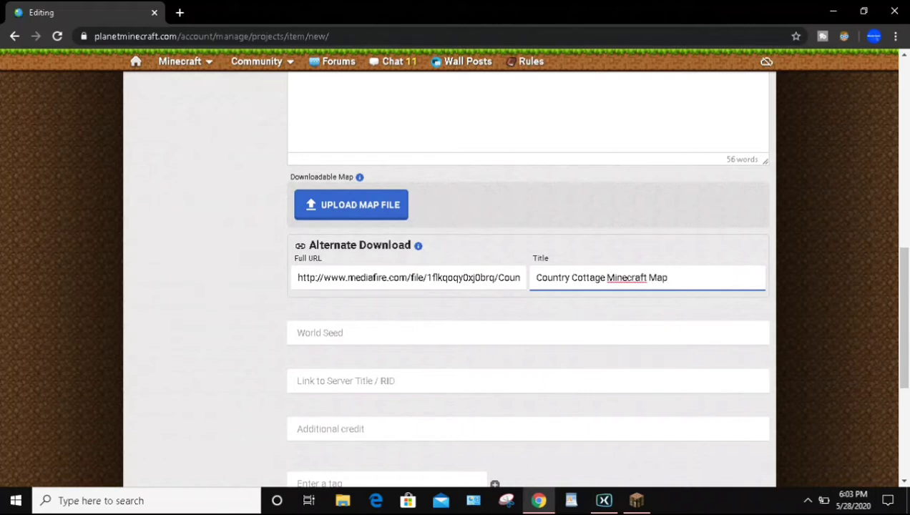
- Add the tag "countrycotttage" to the map submission
left_click(294, 333)
scroll(528, 286, "down", 1)
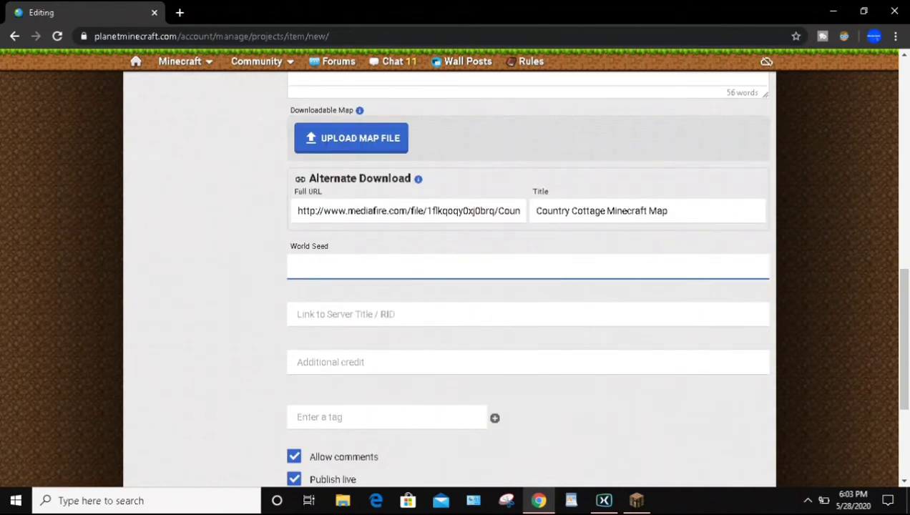
scroll(528, 286, "down", 2)
left_click(386, 284)
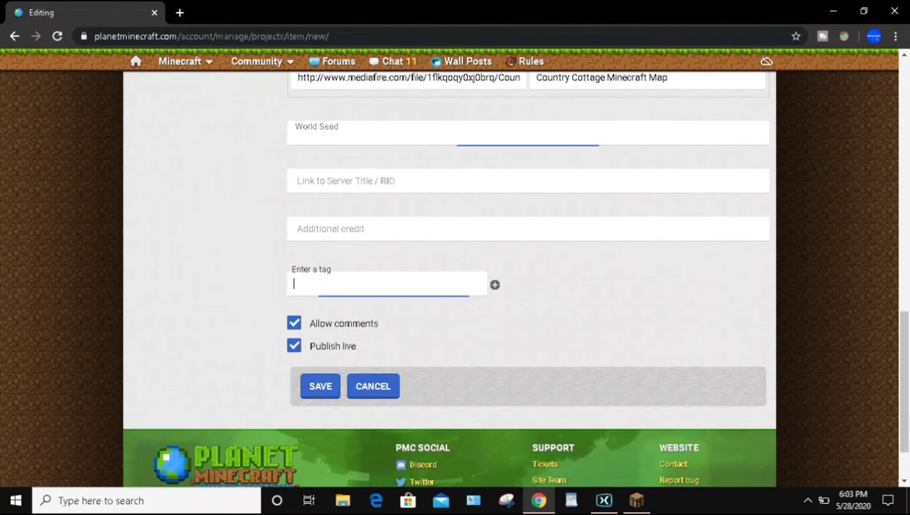
type("cou")
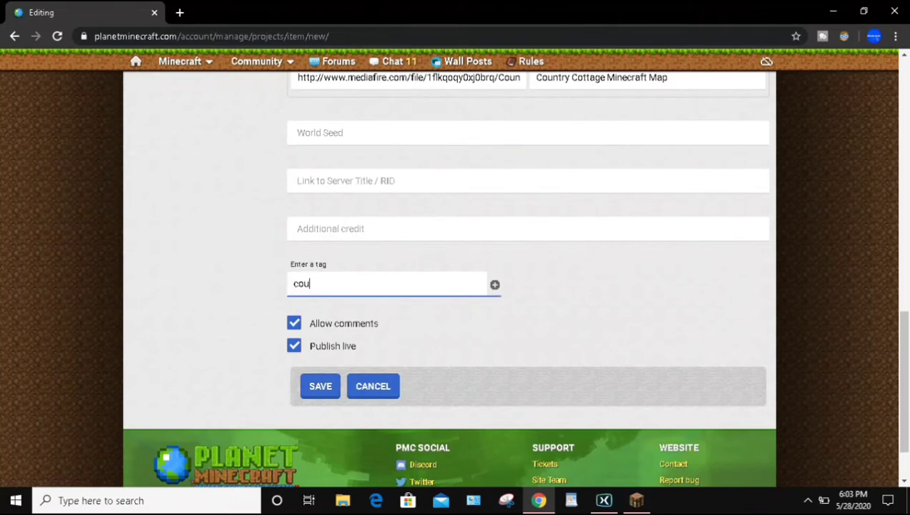
type("ntrycottage")
key("BackSpace")
key("BackSpace")
key("BackSpace")
key("BackSpace")
key("BackSpace")
type("ttage")
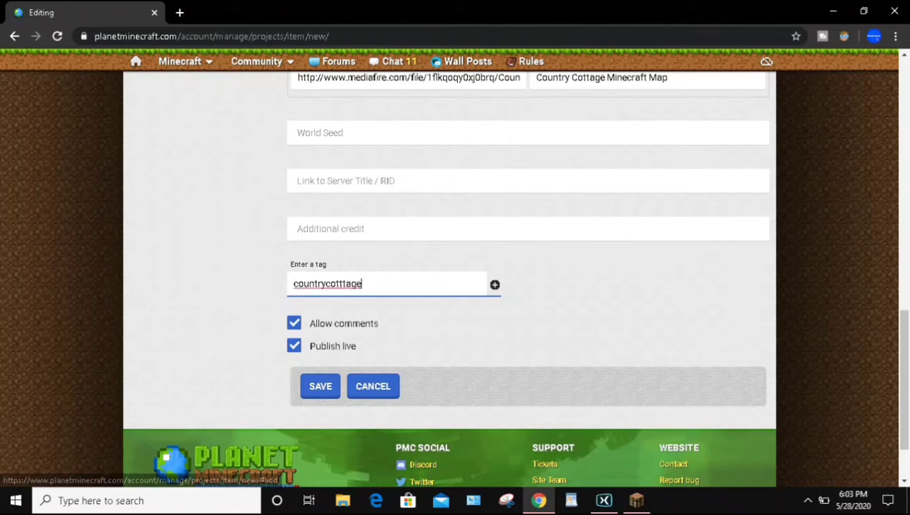
left_click(495, 284)
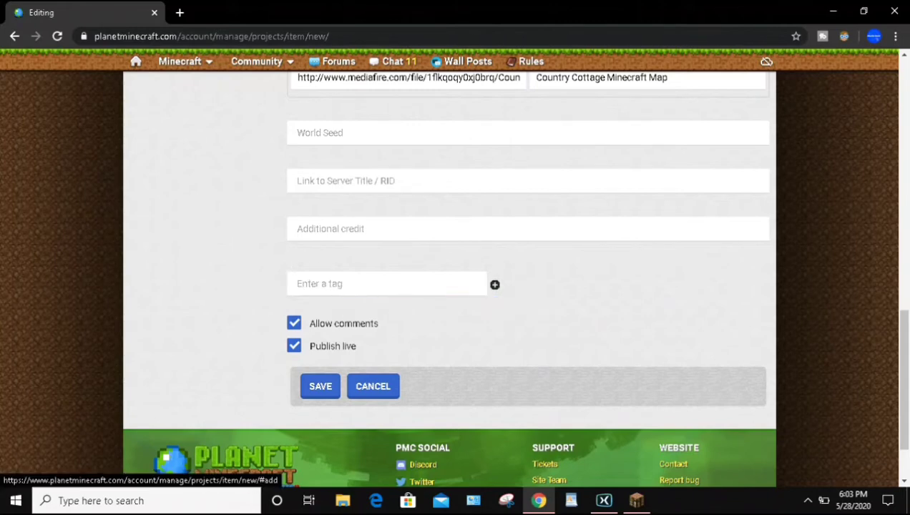
- Add a second tag, "countrycottageminecraftmap", to the map submission
left_click(386, 284)
type("count")
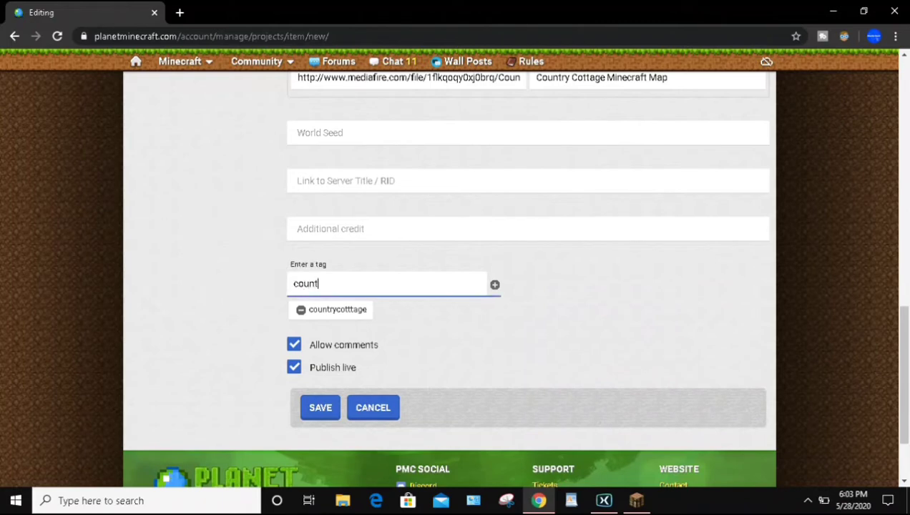
type("rycottageminecraftm")
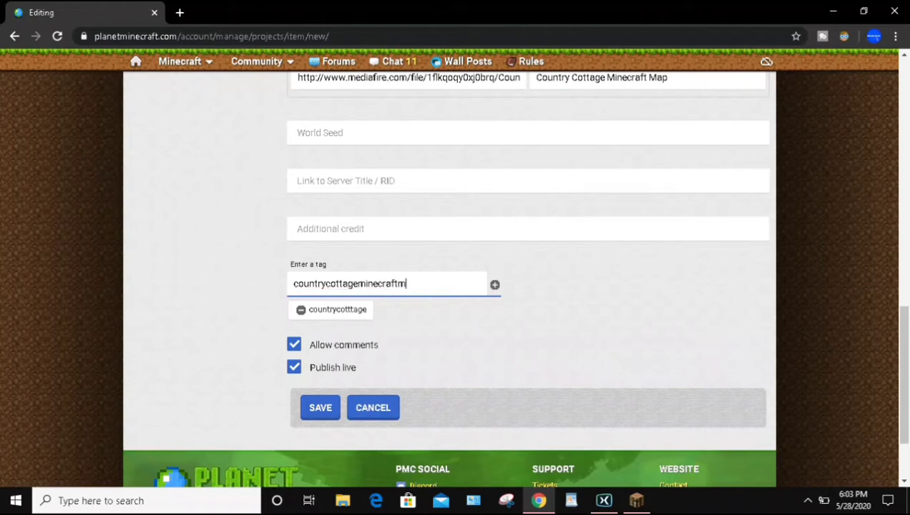
key("BackSpace")
type("map")
left_click(494, 285)
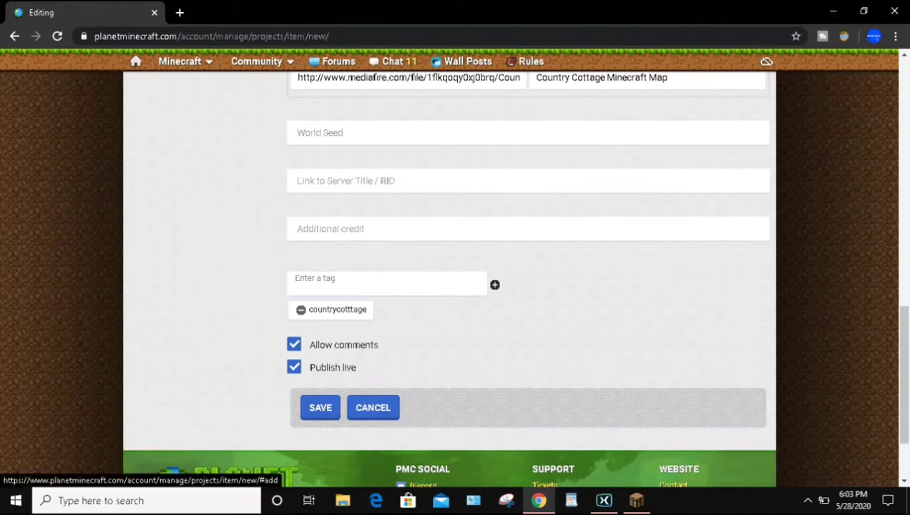
- Add the tag "blockyduck" to the map submission
left_click(386, 284)
type("bl")
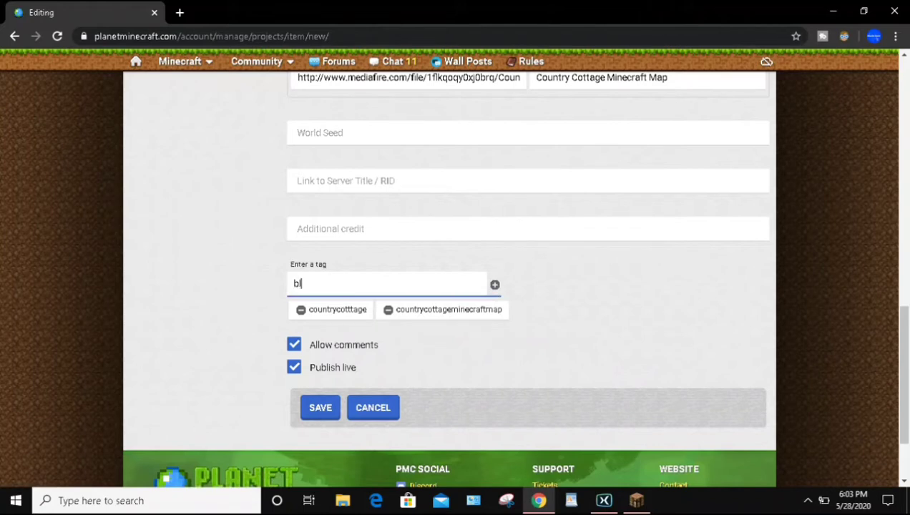
type("ockyduck")
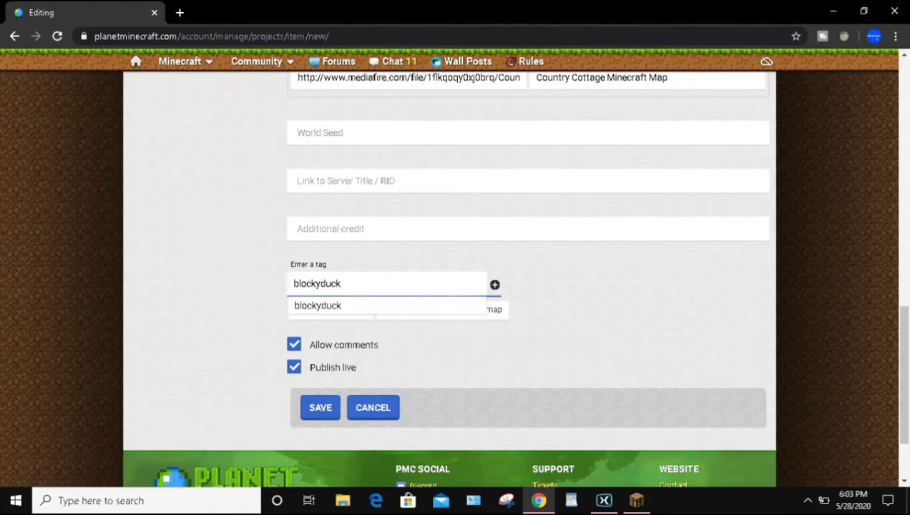
left_click(495, 284)
- Add the tag "starterhouse" to the map submission
left_click(387, 284)
type("starterhouse")
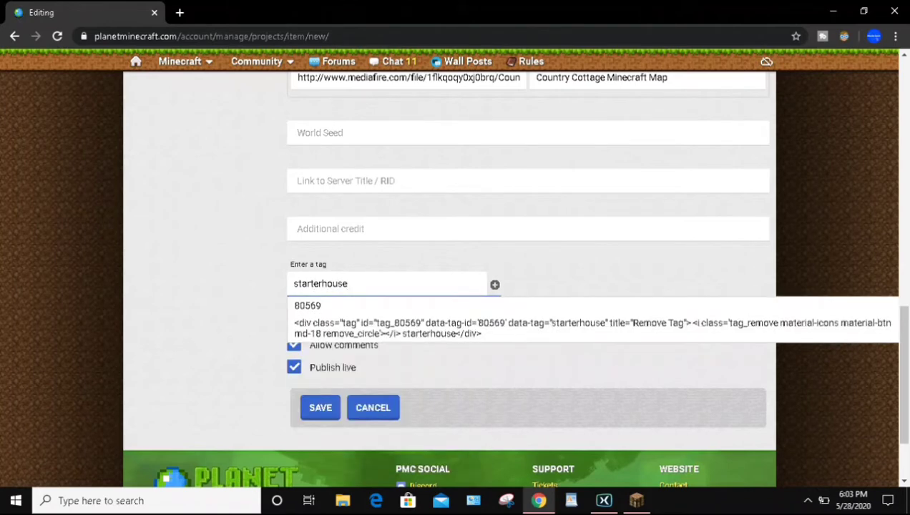
left_click(494, 285)
- Add the tag "survivalhouse" to the map submission
left_click(386, 284)
type("surviva")
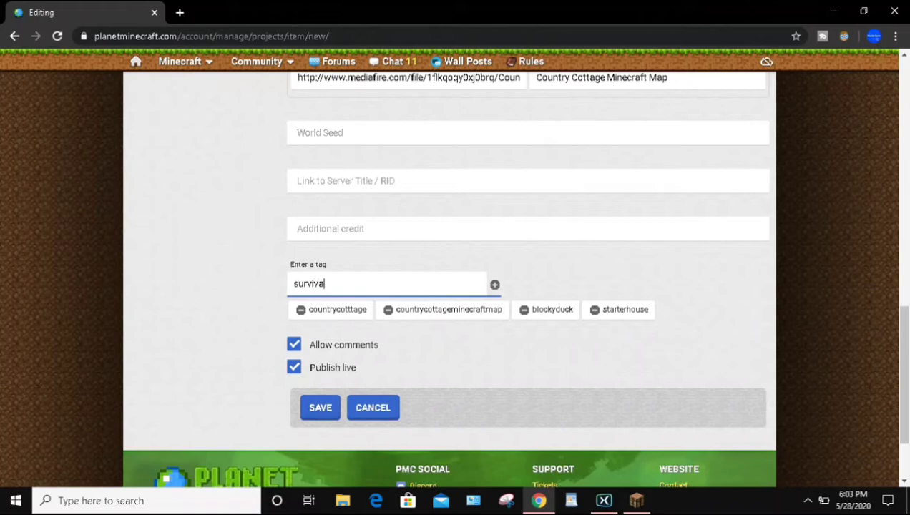
type("lhouse")
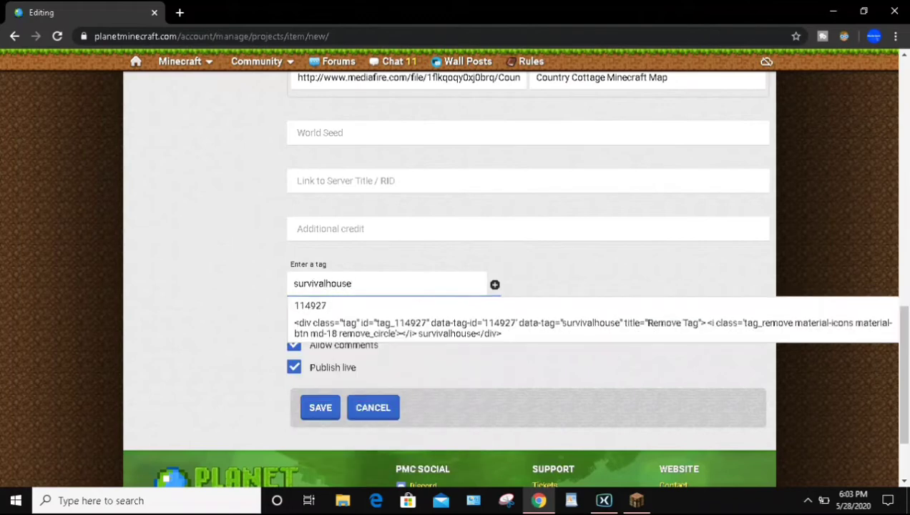
left_click(494, 285)
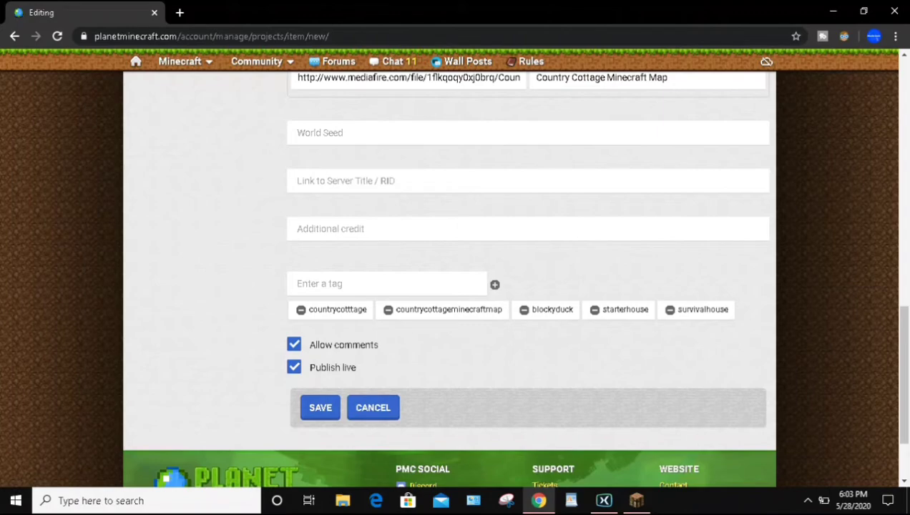
scroll(455, 286, "down", 2)
scroll(320, 305, "up", 10)
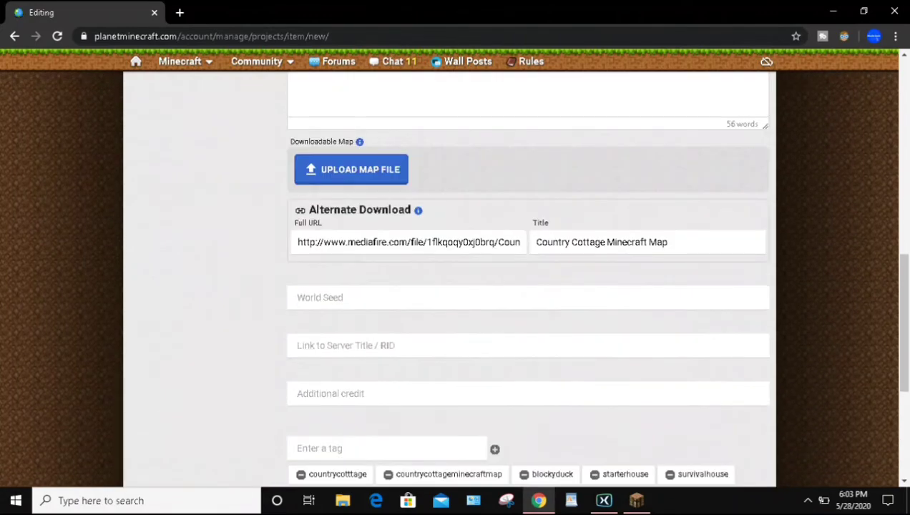